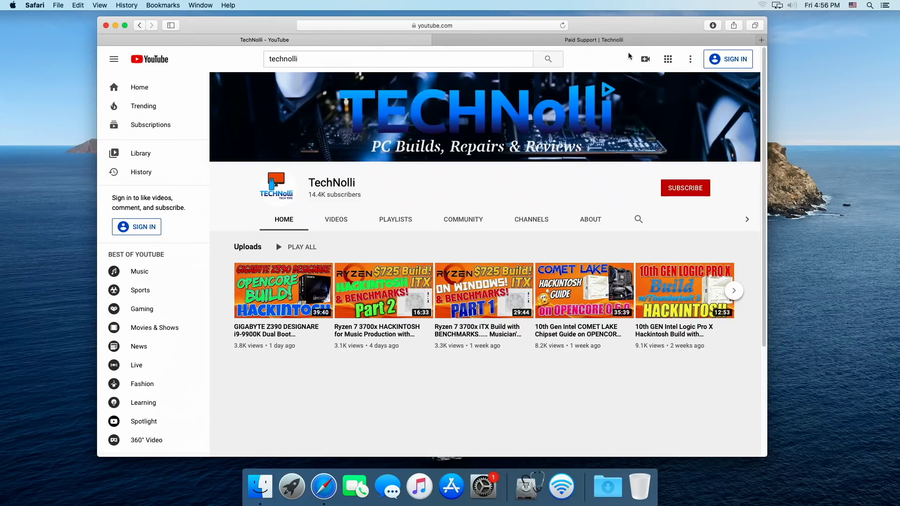
# - Go from the Paid Support tab back to the TechNolli home page and skim it
pyautogui.click(618, 44)
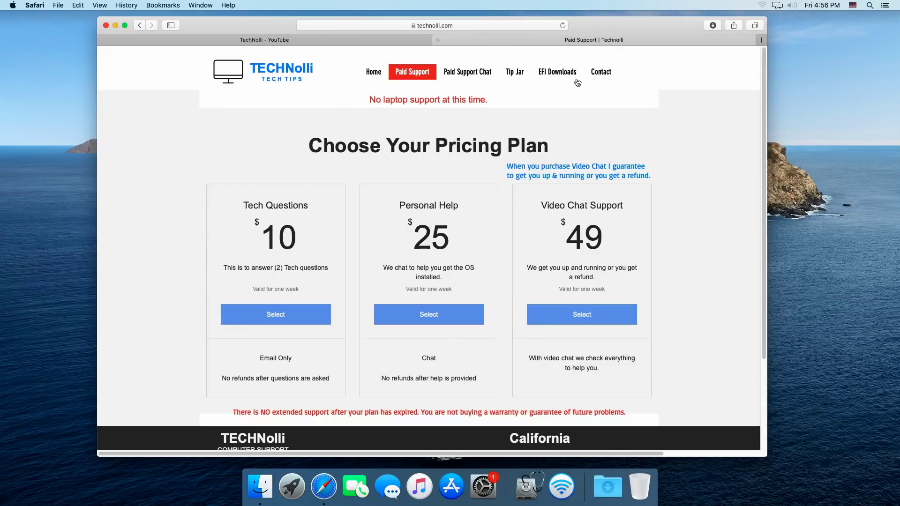
pyautogui.click(369, 81)
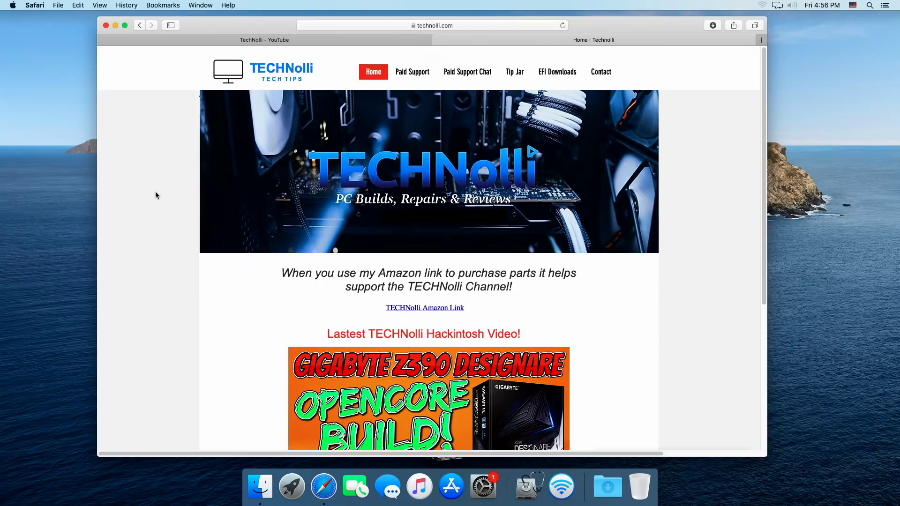
pyautogui.scroll(-5, 155, 193)
pyautogui.scroll(5, 154, 193)
# - Open EFI Downloads and browse the OpenCore, ProperTree and per-build EFI folder links
pyautogui.click(558, 76)
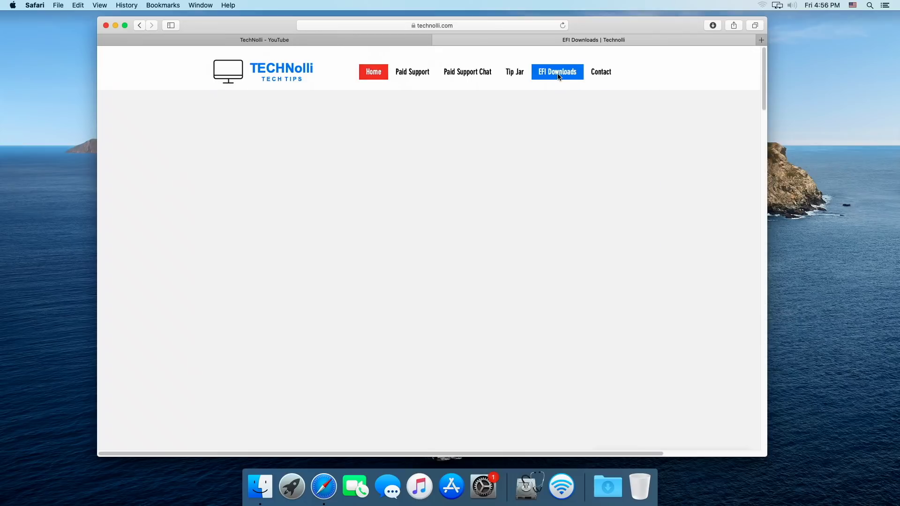
pyautogui.scroll(-15, 613, 157)
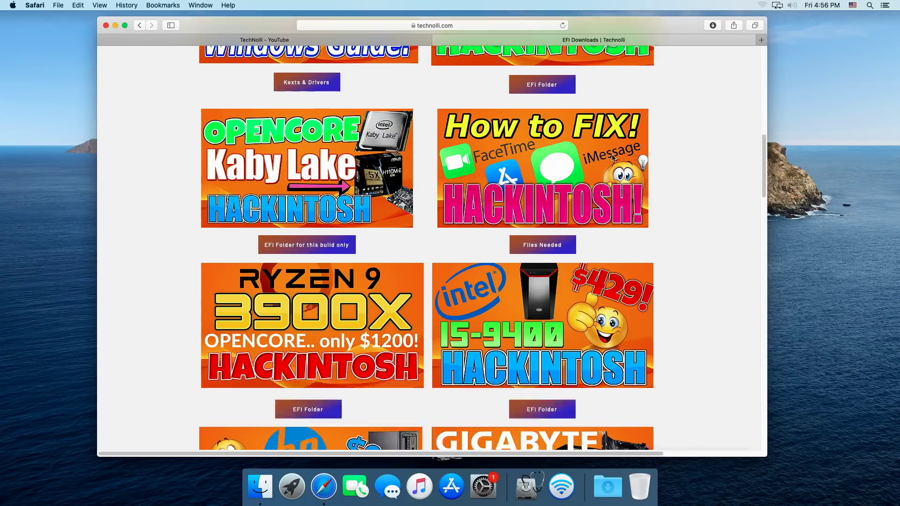
pyautogui.scroll(12, 613, 160)
pyautogui.scroll(2, 612, 158)
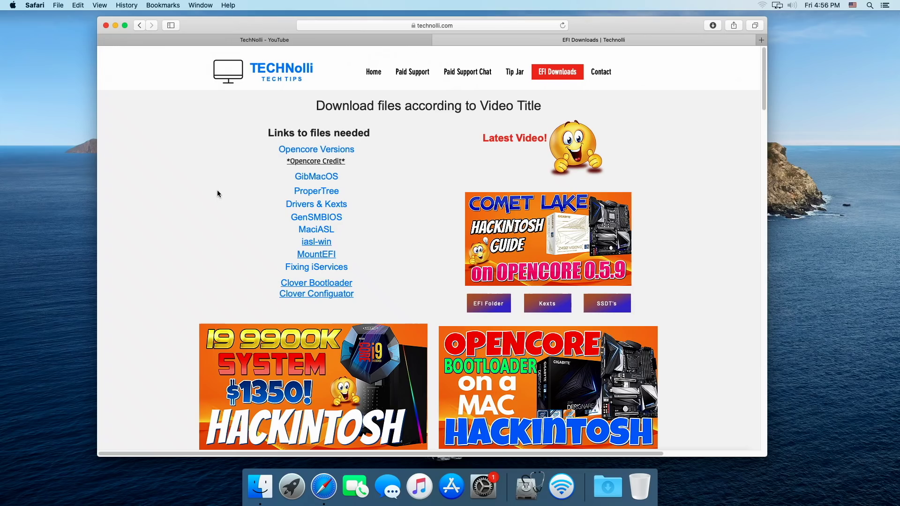
pyautogui.scroll(-5, 183, 182)
pyautogui.scroll(-20, 183, 185)
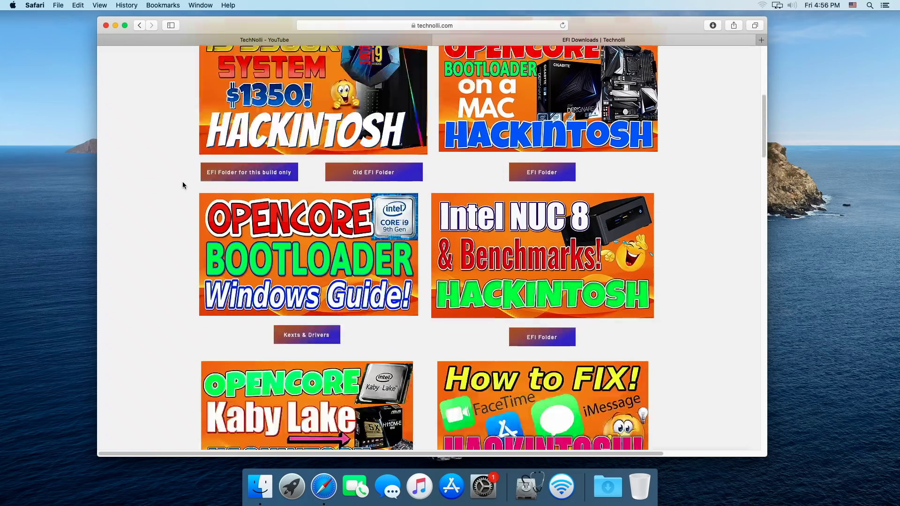
pyautogui.scroll(-20, 183, 185)
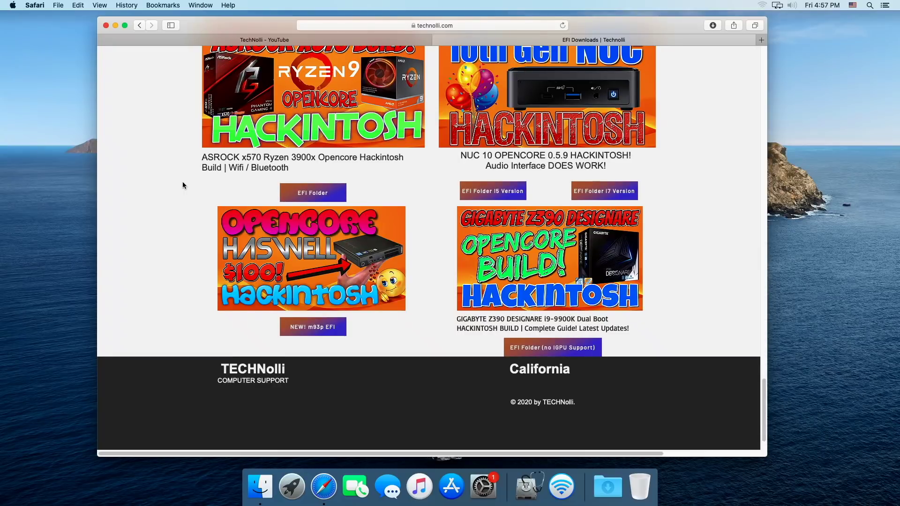
pyautogui.scroll(20, 183, 185)
pyautogui.scroll(20, 182, 186)
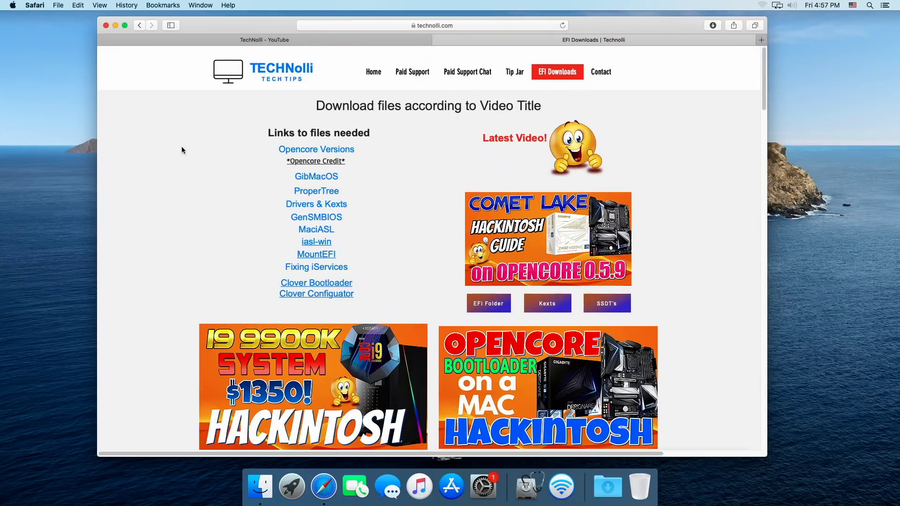
# - Review the paid support pricing plans, then return to the Home page and scroll through it
pyautogui.click(415, 74)
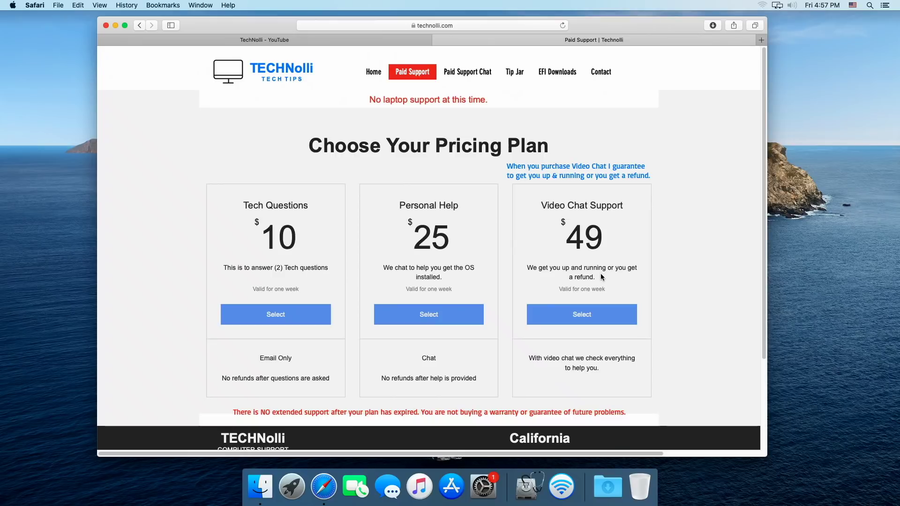
pyautogui.click(374, 74)
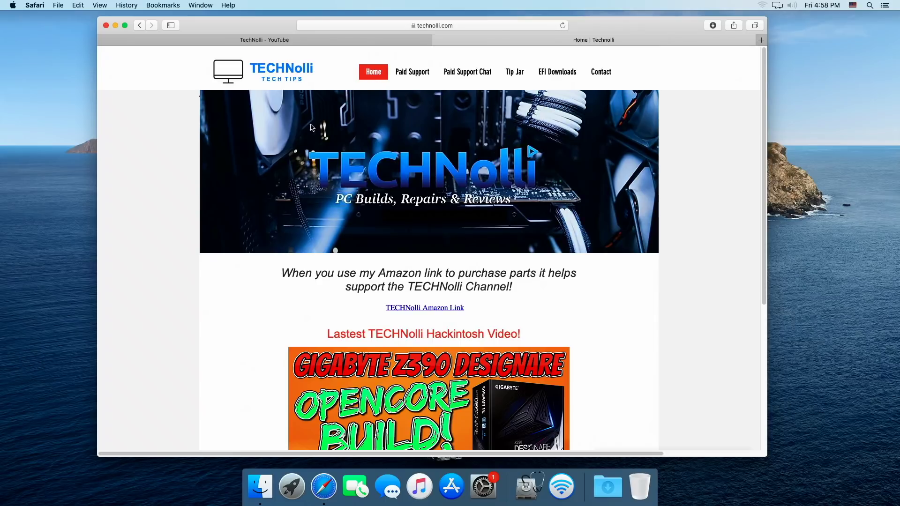
pyautogui.scroll(-1, 165, 229)
pyautogui.scroll(-5, 163, 229)
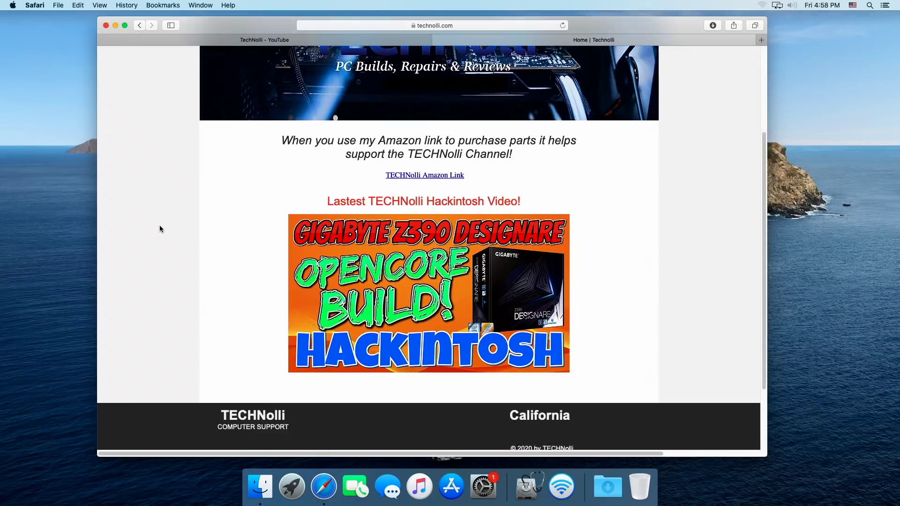
pyautogui.scroll(5, 159, 229)
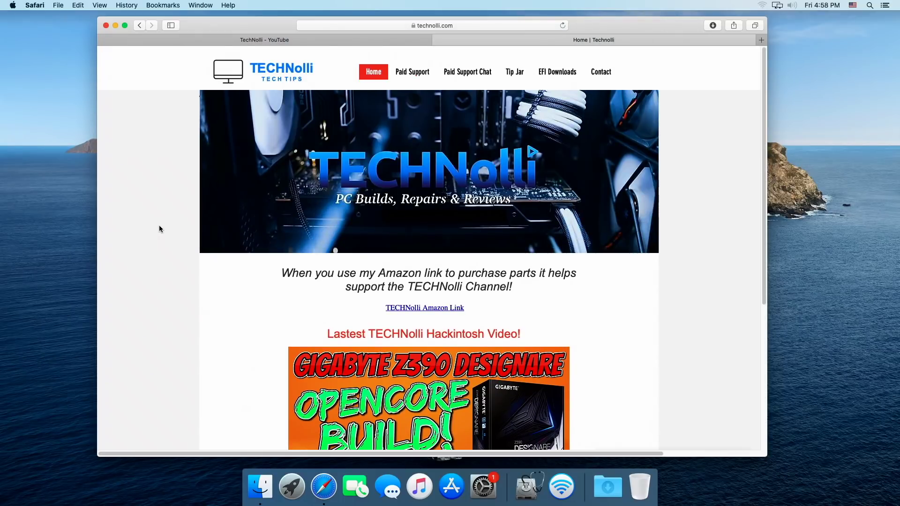
pyautogui.scroll(-1, 159, 229)
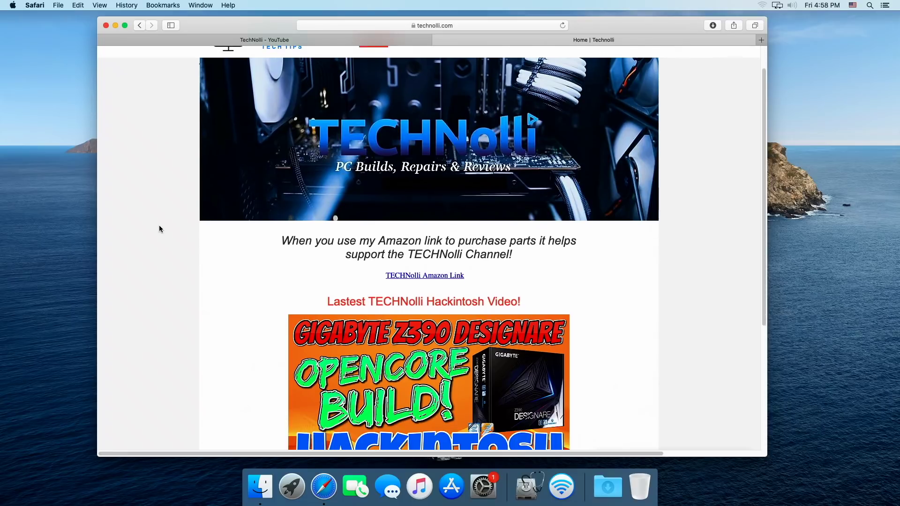
pyautogui.scroll(1, 159, 229)
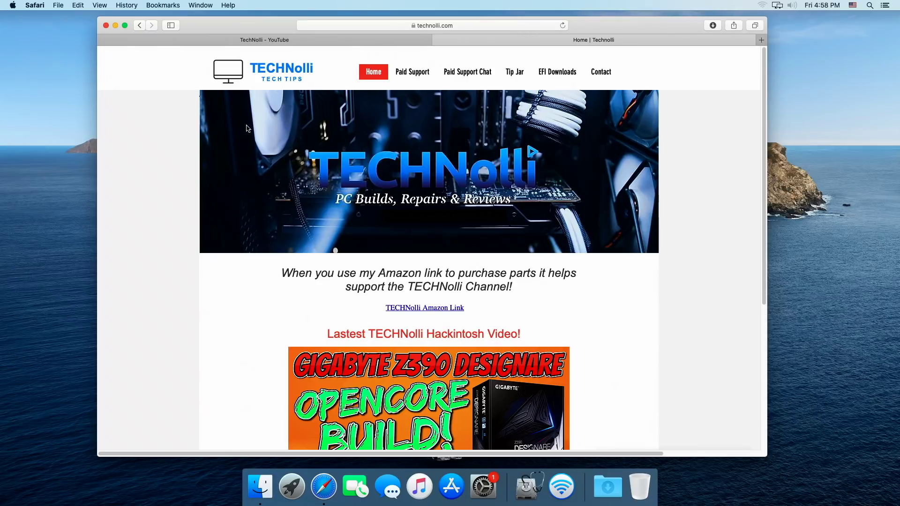
# - Close Safari, show Finder's Computer view with the drives, and launch System Preferences
pyautogui.click(107, 26)
pyautogui.click(203, 91)
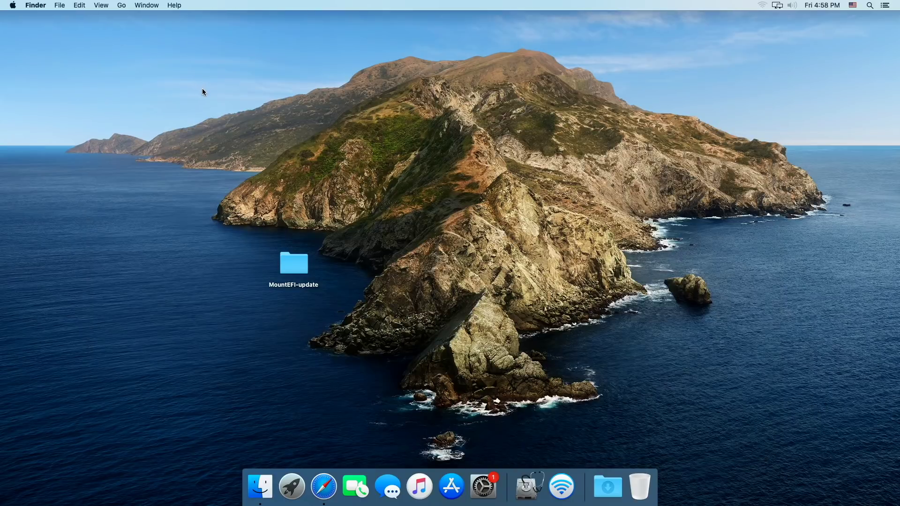
pyautogui.click(122, 5)
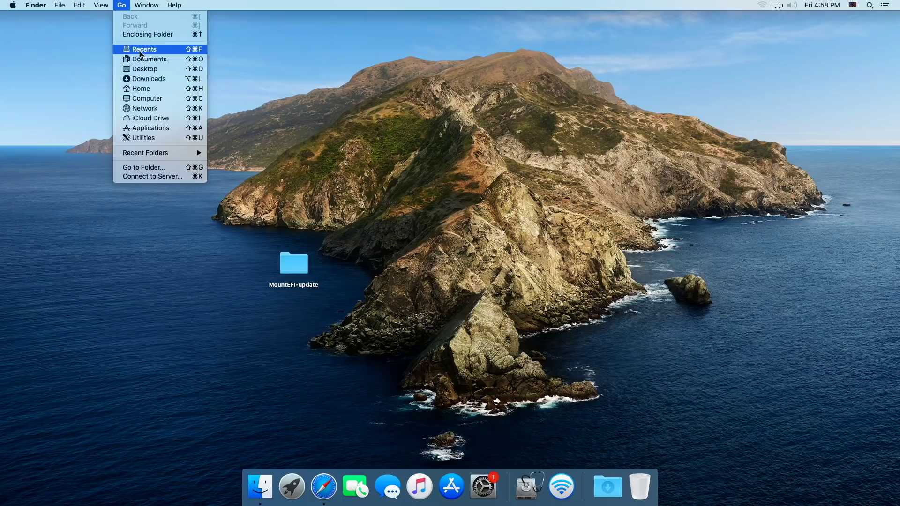
pyautogui.click(155, 99)
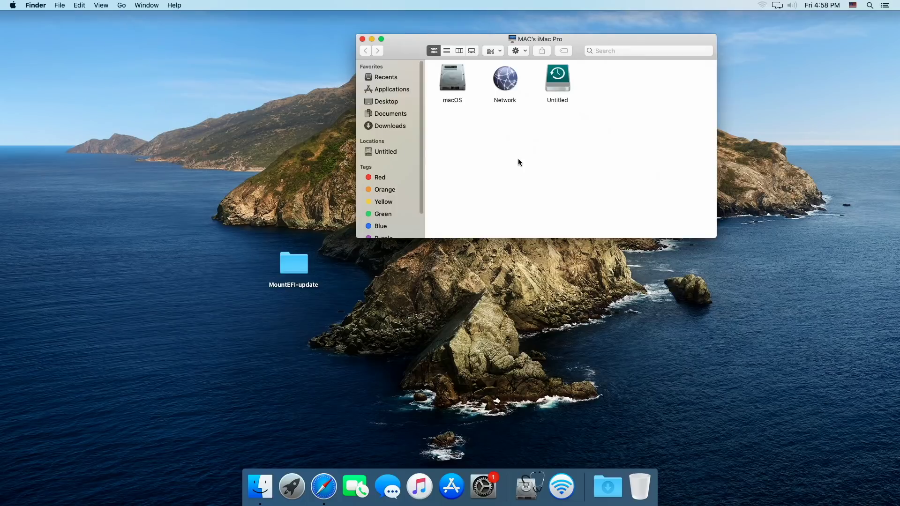
pyautogui.moveTo(639, 42); pyautogui.dragTo(616, 63)
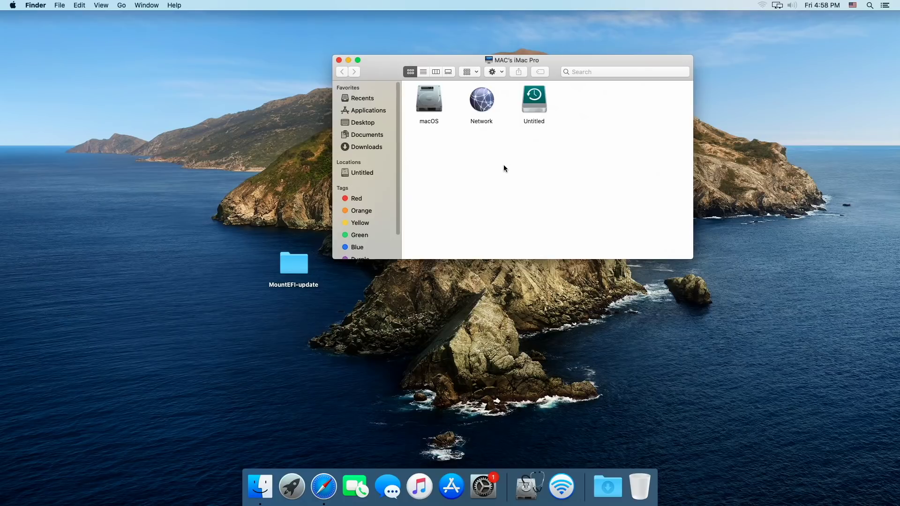
pyautogui.click(483, 488)
# - Show the Software Update pane offering Catalina 10.15.5 Supplemental Update, moved down to uncover the drives
pyautogui.click(395, 234)
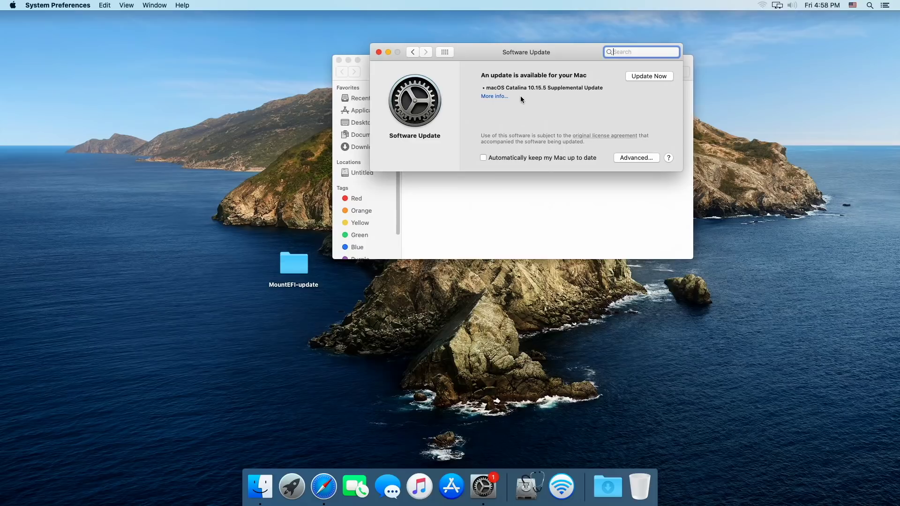
pyautogui.moveTo(567, 54); pyautogui.dragTo(502, 97)
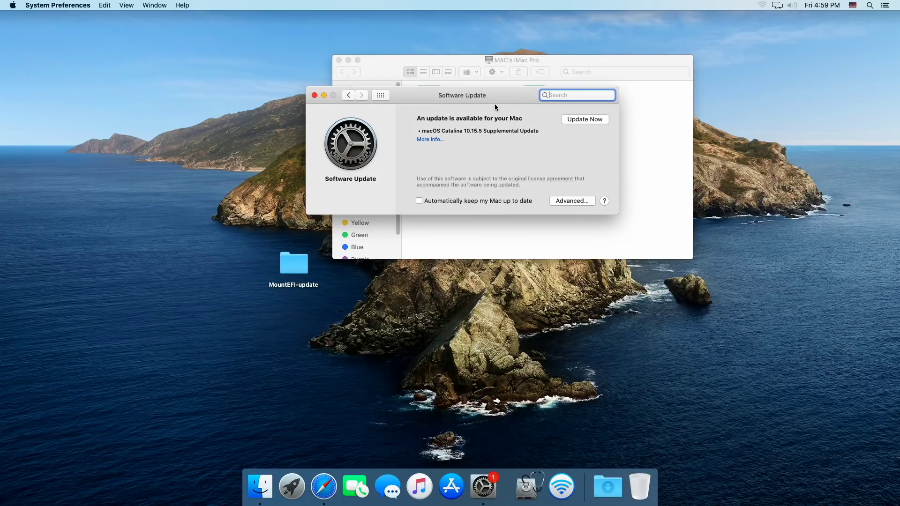
pyautogui.moveTo(497, 97); pyautogui.dragTo(487, 150)
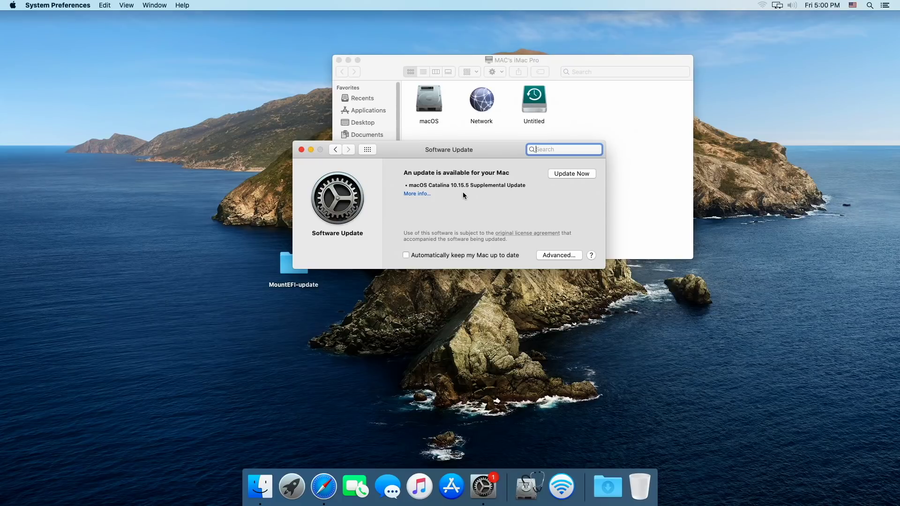
pyautogui.moveTo(462, 152)
pyautogui.mouseDown()
pyautogui.moveTo(462, 171)
pyautogui.moveTo(468, 164)
pyautogui.mouseUp()
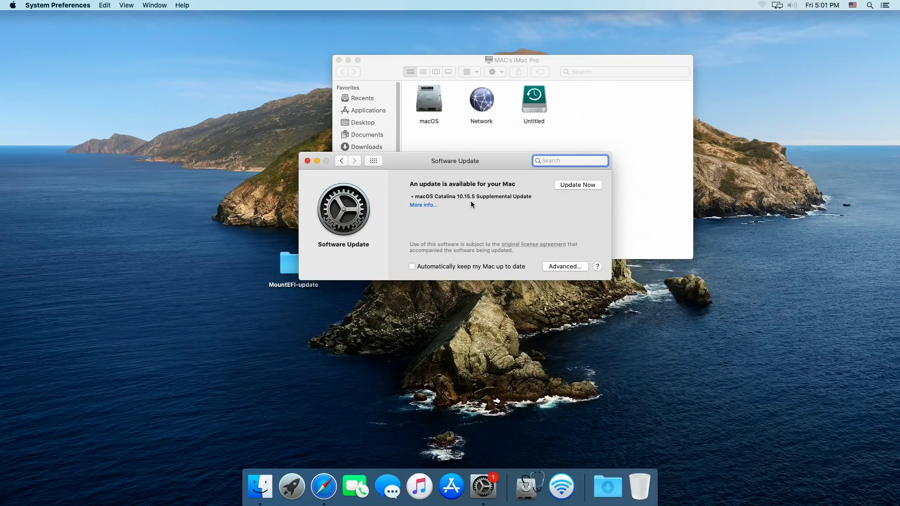
# - Select and deselect the macOS and Untitled drives, then close the Software Update window
pyautogui.click(429, 104)
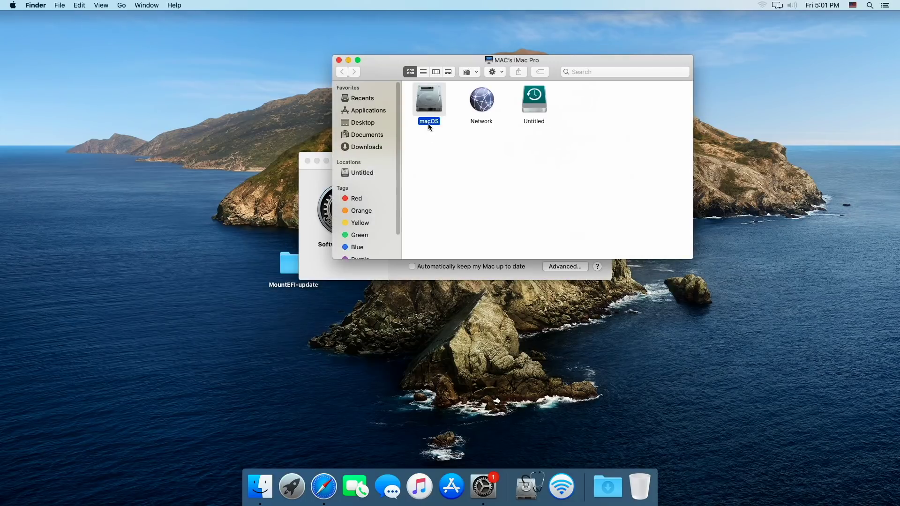
pyautogui.click(445, 158)
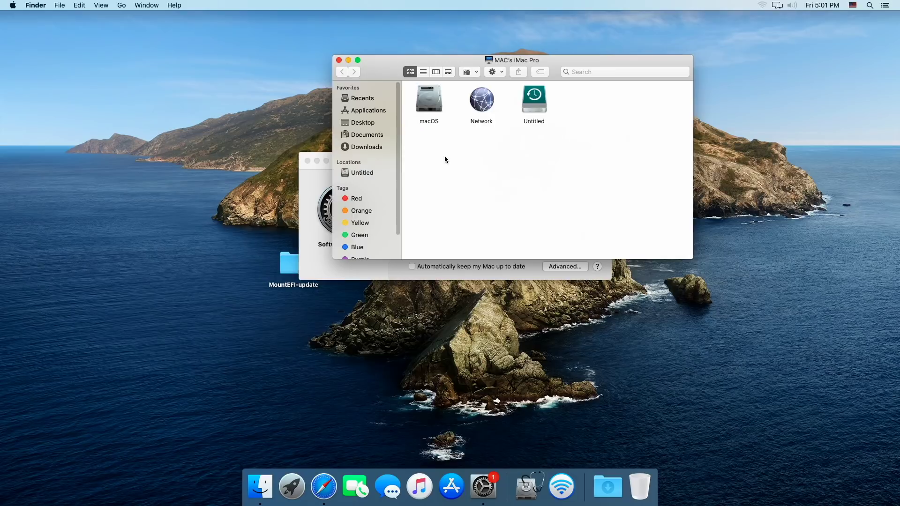
pyautogui.click(538, 106)
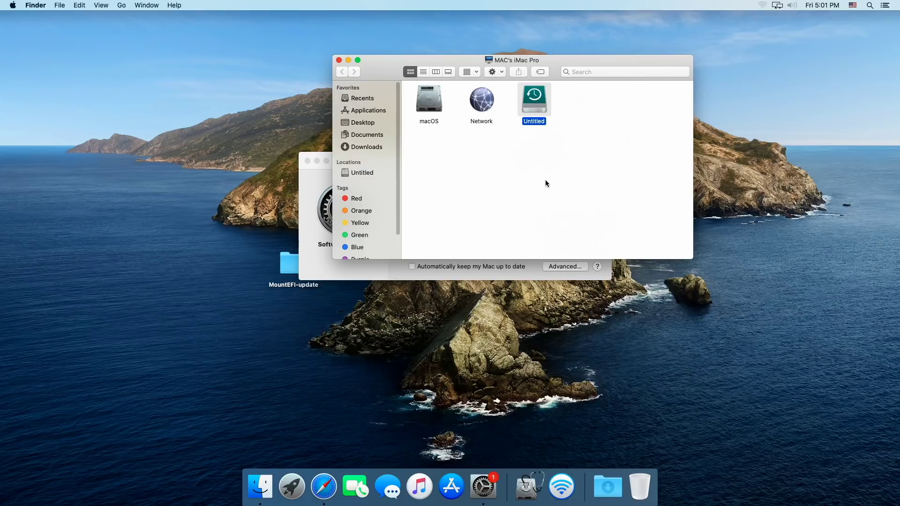
pyautogui.click(517, 183)
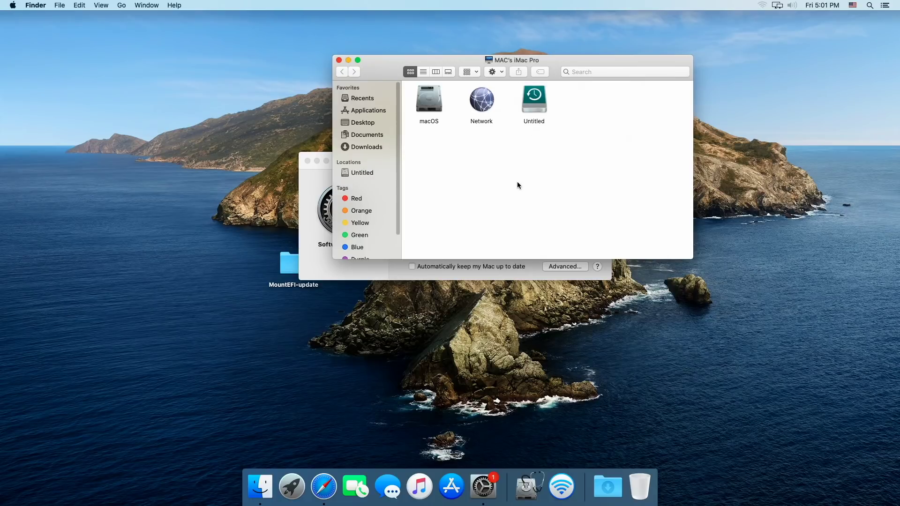
pyautogui.click(310, 187)
pyautogui.click(307, 161)
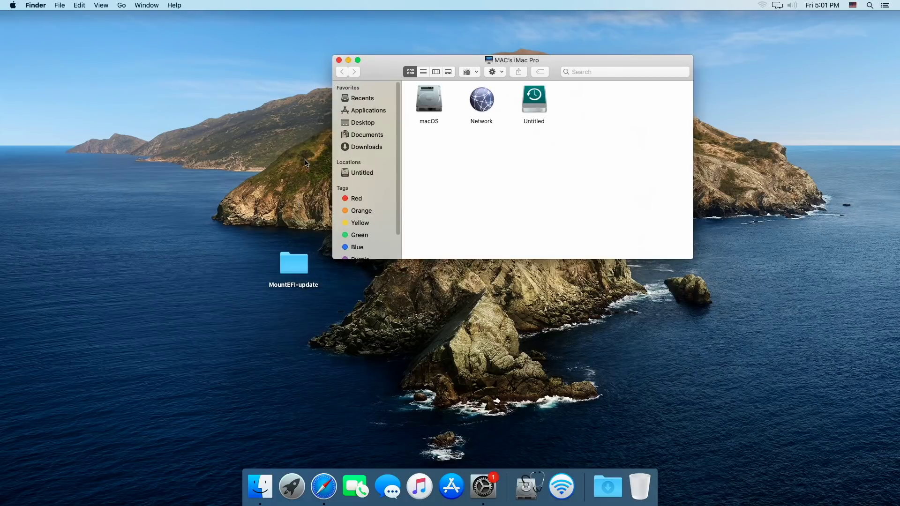
# - Search 'carbon copy cloner', download CCC 5 from bombich.com, and launch it from Downloads
pyautogui.click(329, 490)
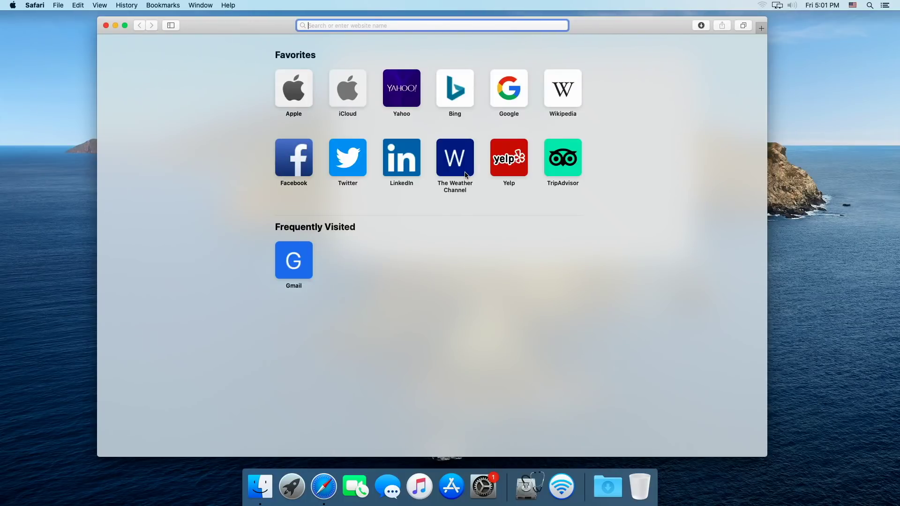
pyautogui.write('car')
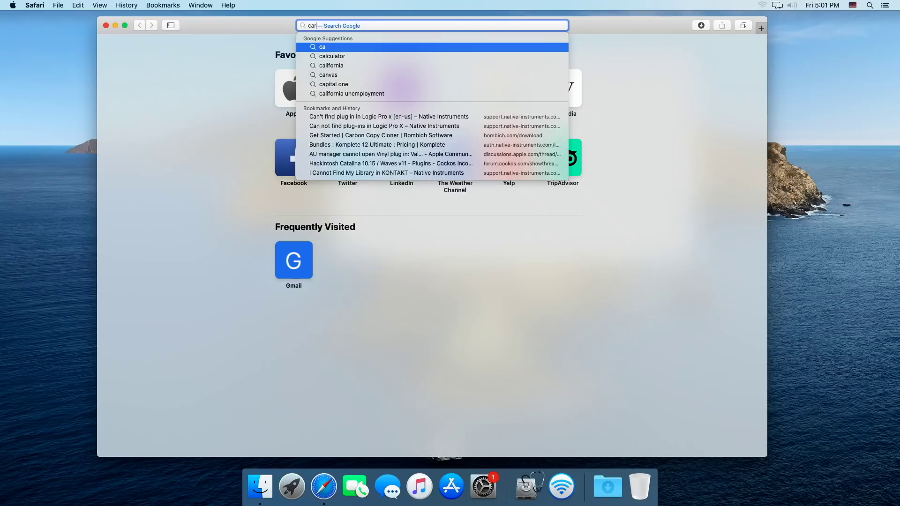
pyautogui.write('bon ')
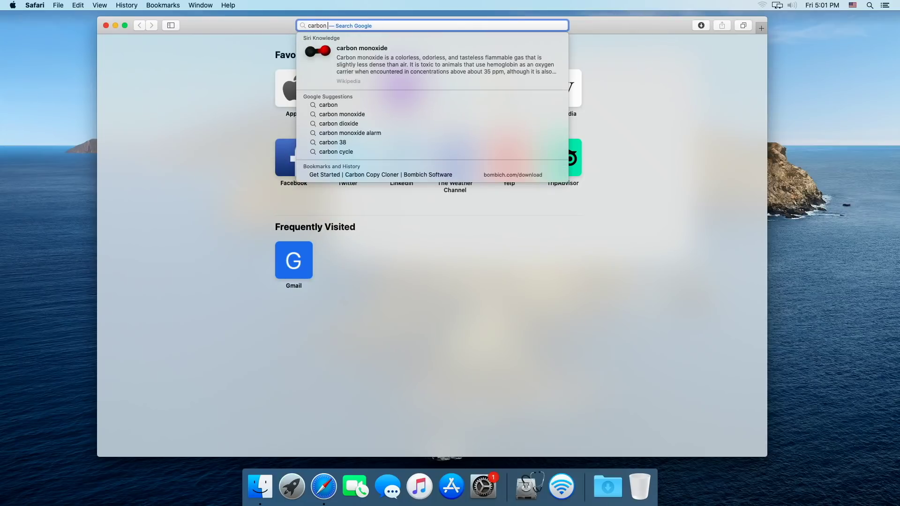
pyautogui.write('copy ')
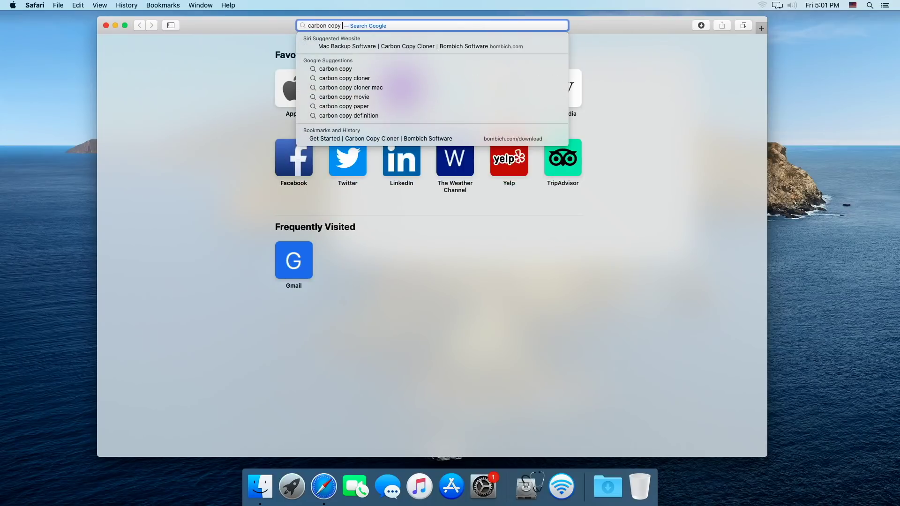
pyautogui.write('clon')
pyautogui.write('er')
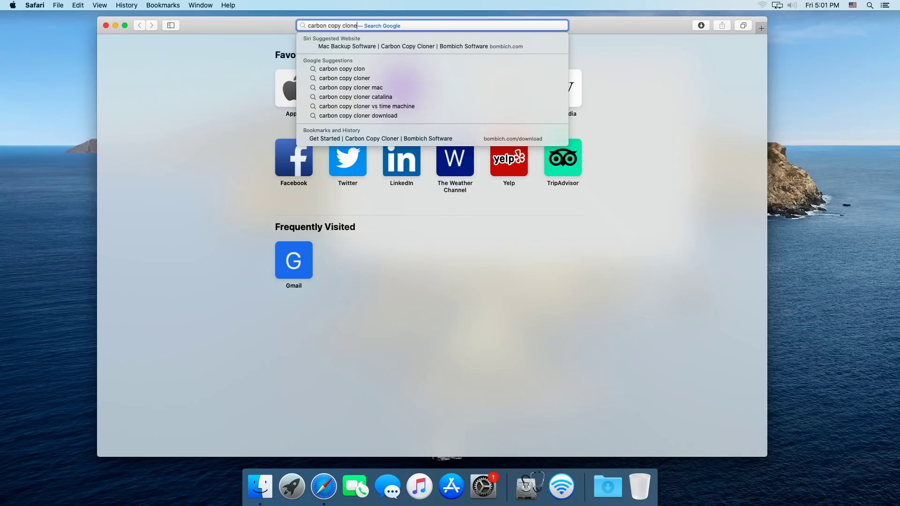
pyautogui.press('Return')
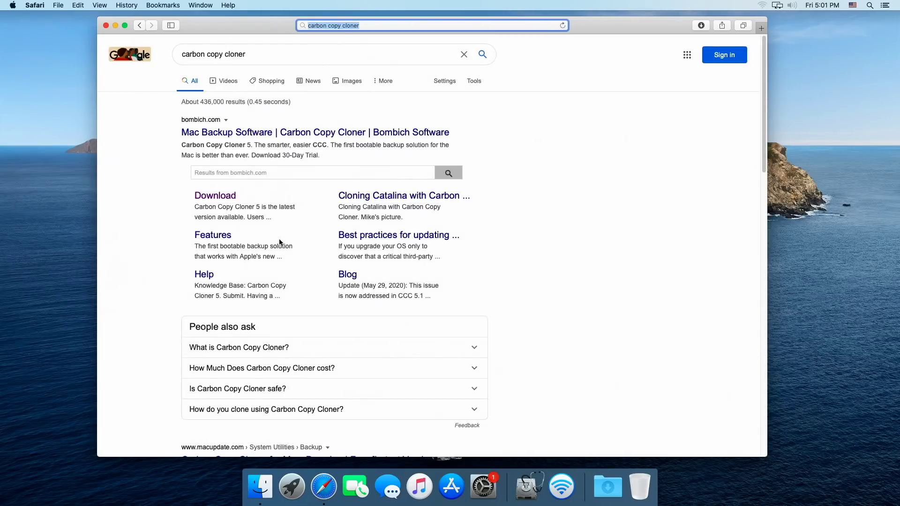
pyautogui.click(224, 200)
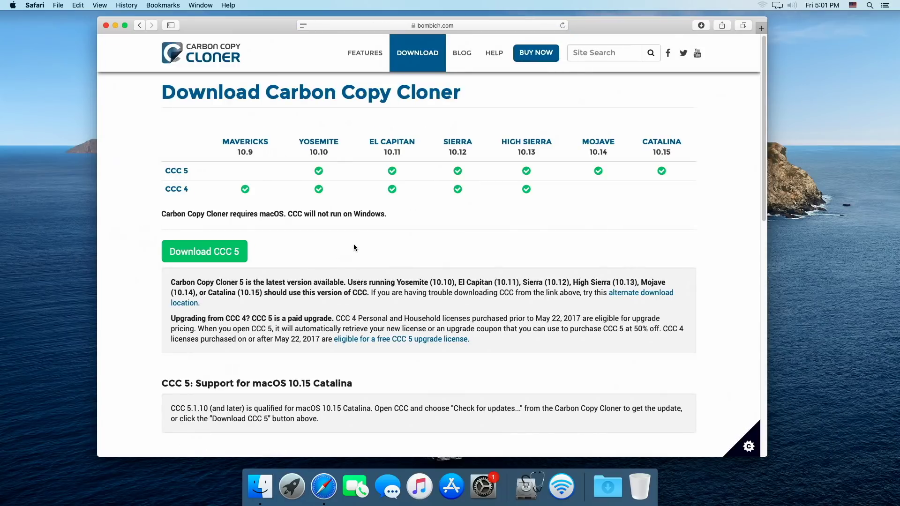
pyautogui.click(211, 255)
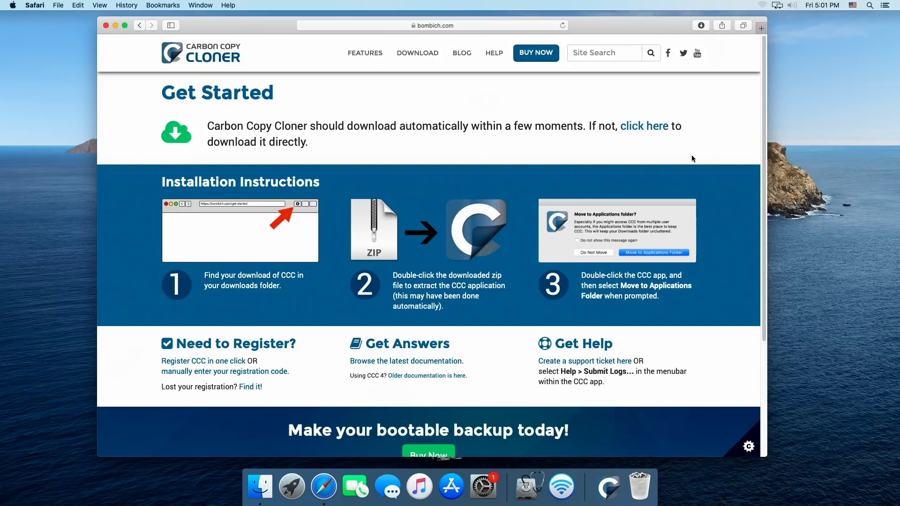
pyautogui.click(615, 483)
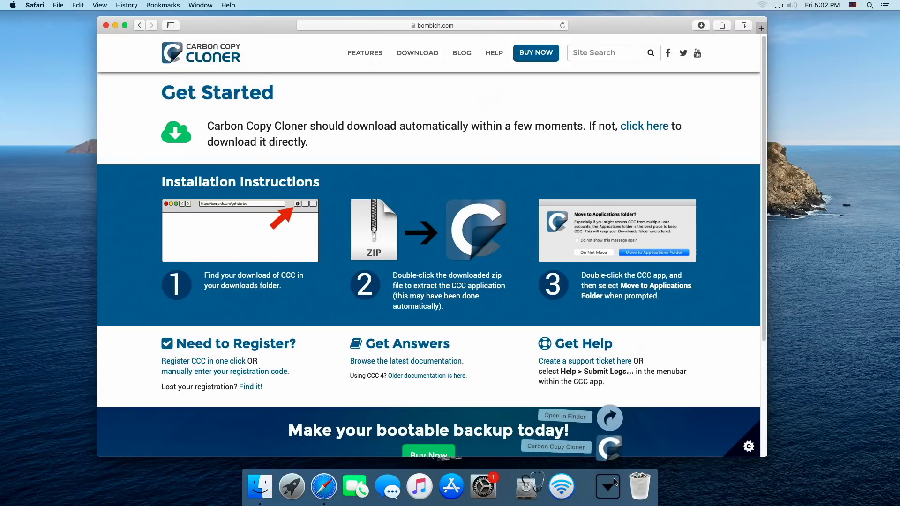
pyautogui.click(616, 439)
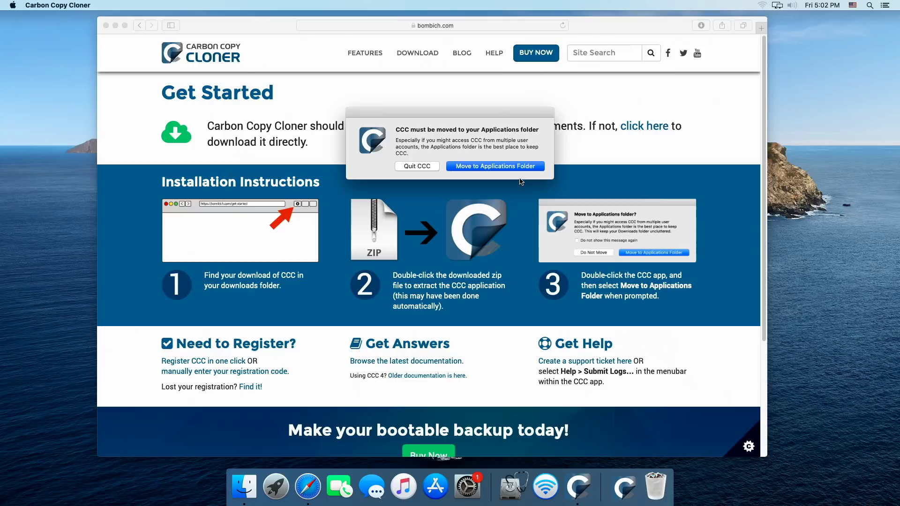
# - Move Carbon Copy Cloner to Applications, close Safari and Finder, and continue in trial mode
pyautogui.click(481, 168)
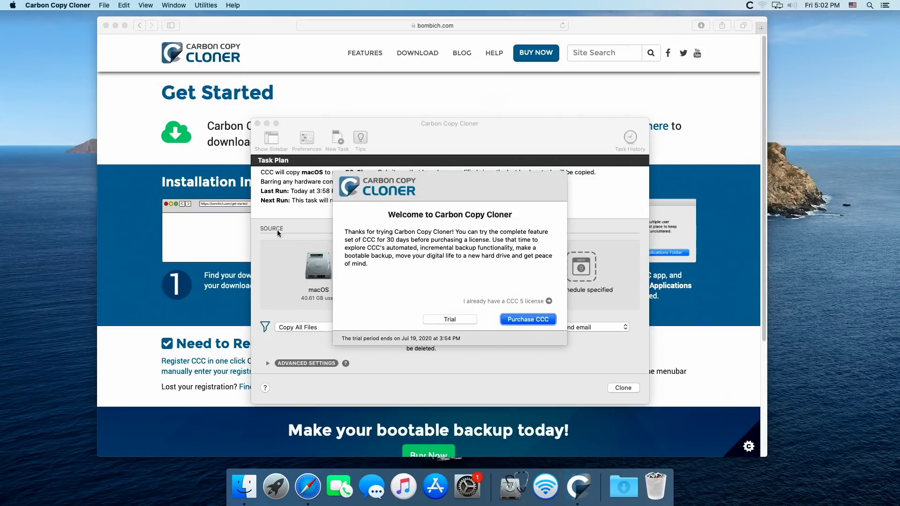
pyautogui.click(106, 26)
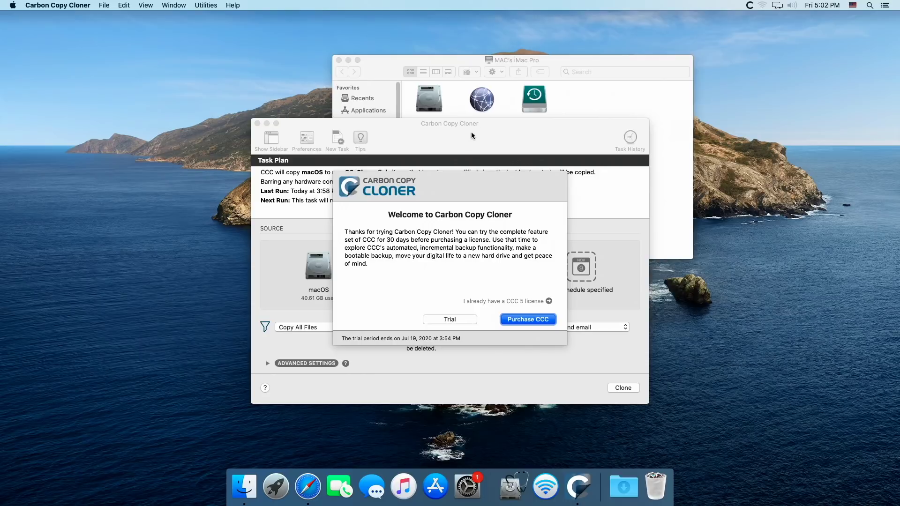
pyautogui.click(441, 61)
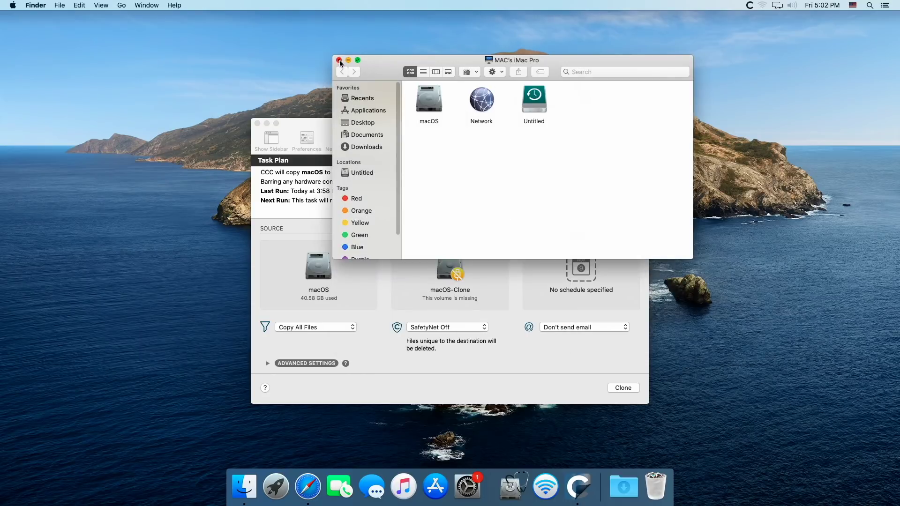
pyautogui.click(339, 60)
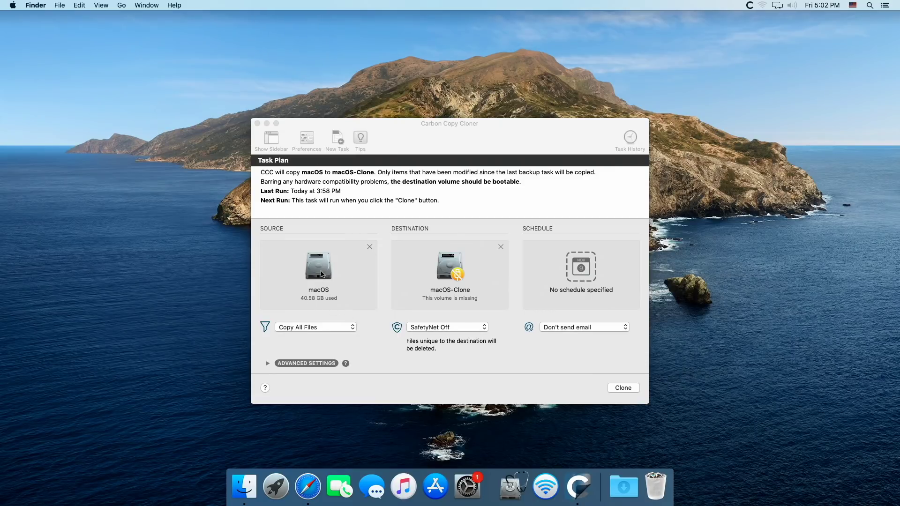
pyautogui.click(322, 274)
pyautogui.click(319, 274)
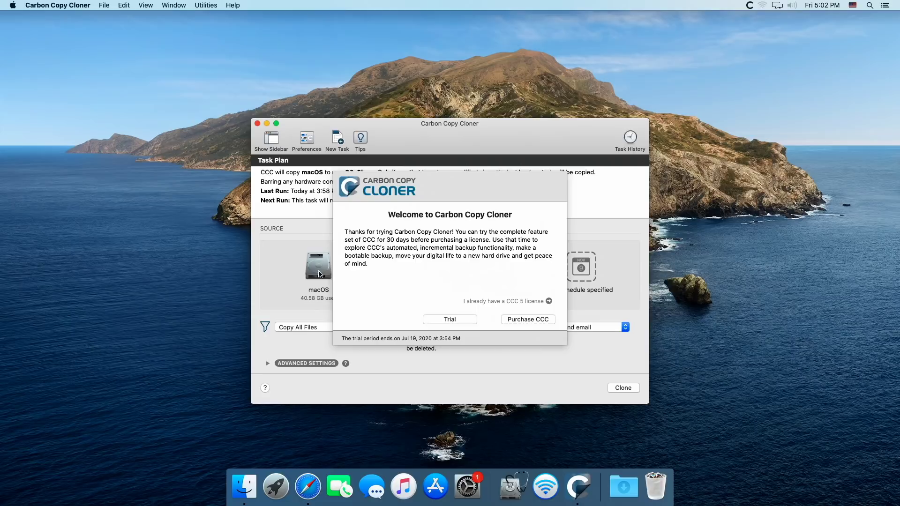
pyautogui.click(451, 319)
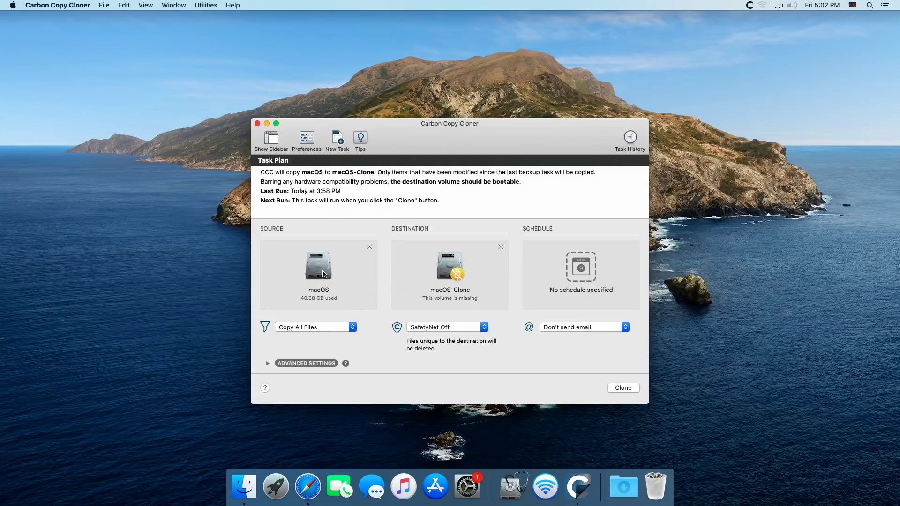
# - Swap the missing macOS-Clone destination for the Untitled volume
pyautogui.click(323, 274)
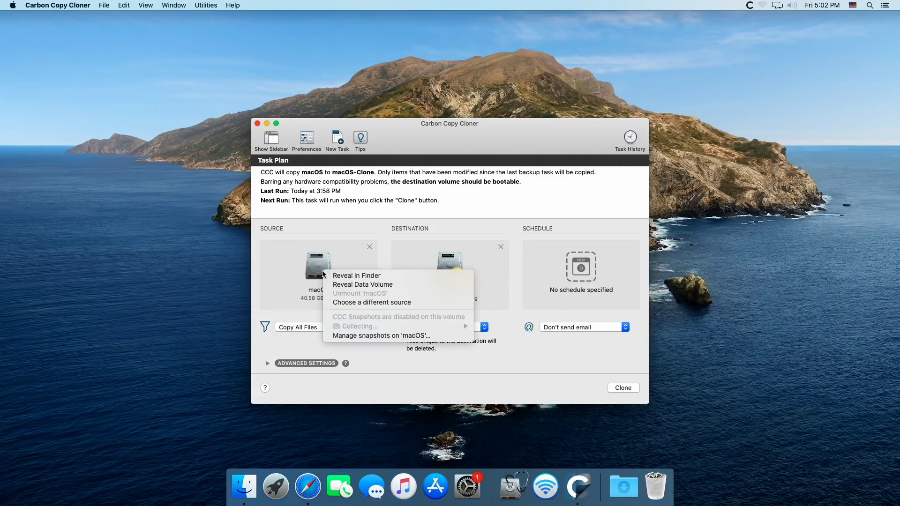
pyautogui.click(309, 276)
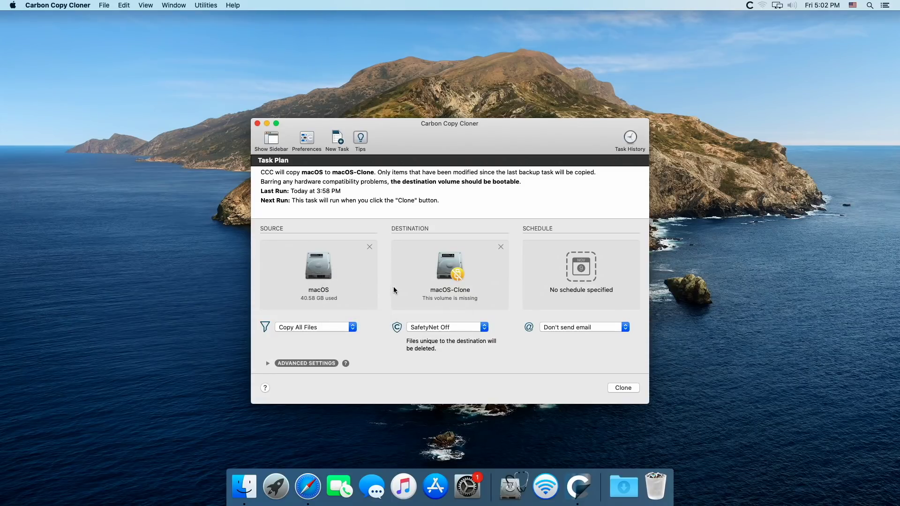
pyautogui.click(447, 275)
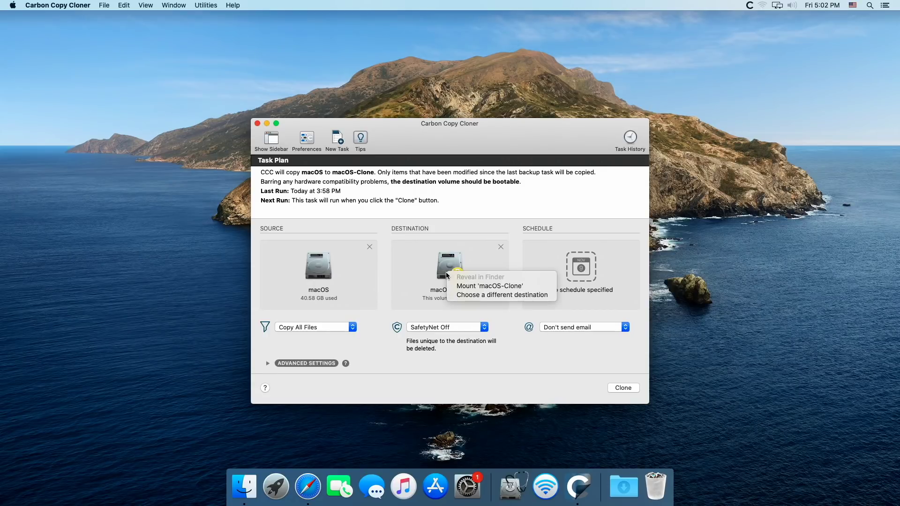
pyautogui.click(472, 295)
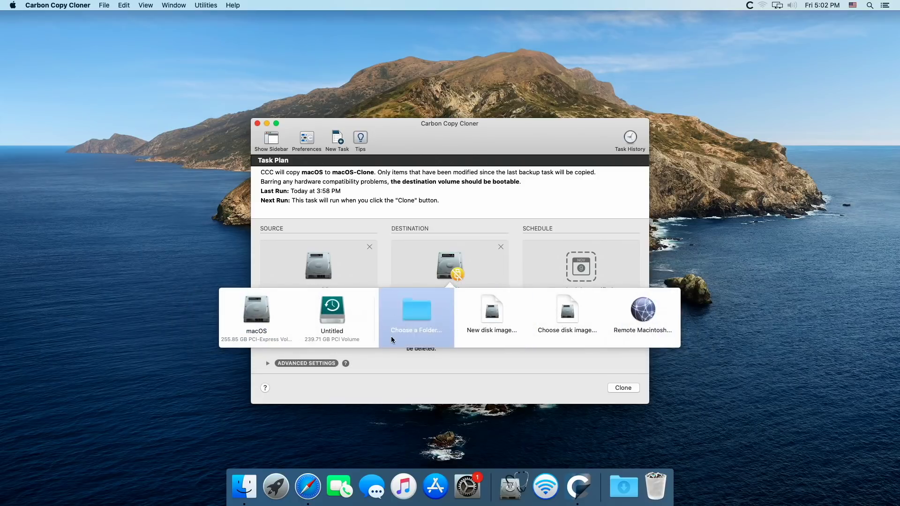
pyautogui.click(335, 320)
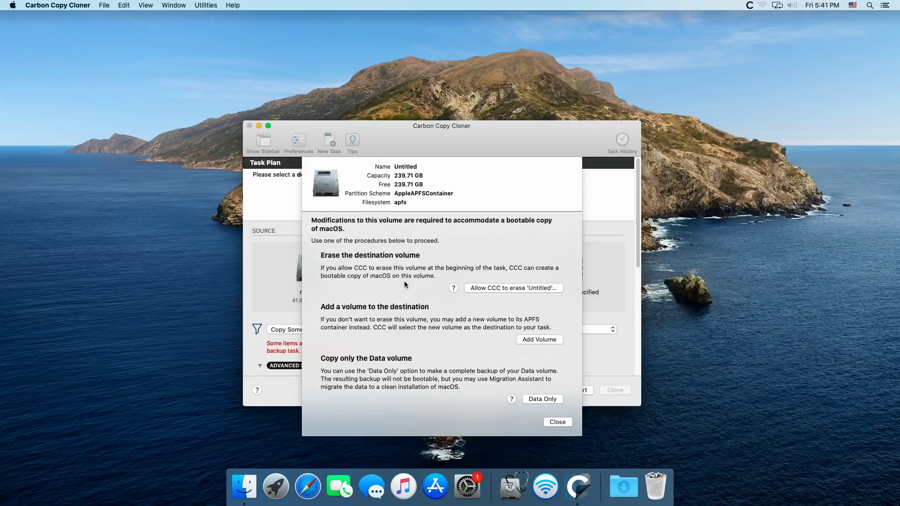
# - Allow erasing 'Untitled' and clone macOS onto it, copying 41.13 GB
pyautogui.click(501, 289)
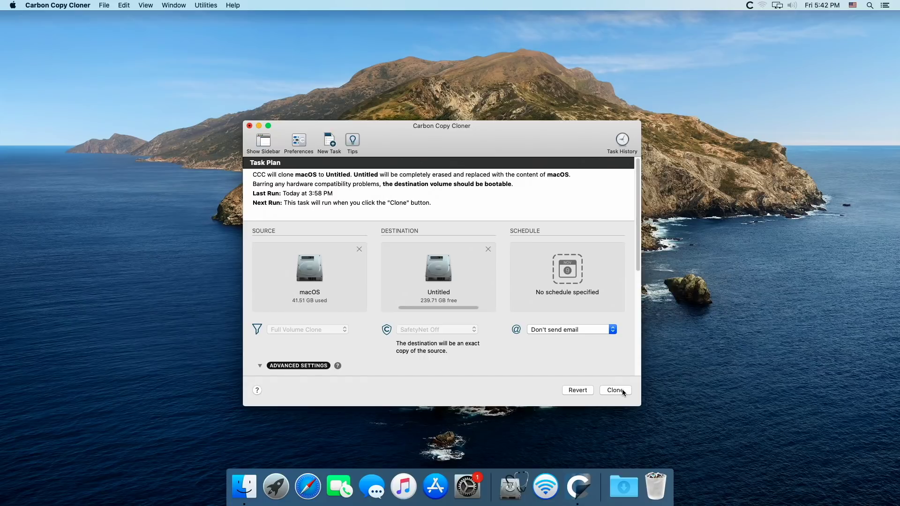
pyautogui.click(623, 390)
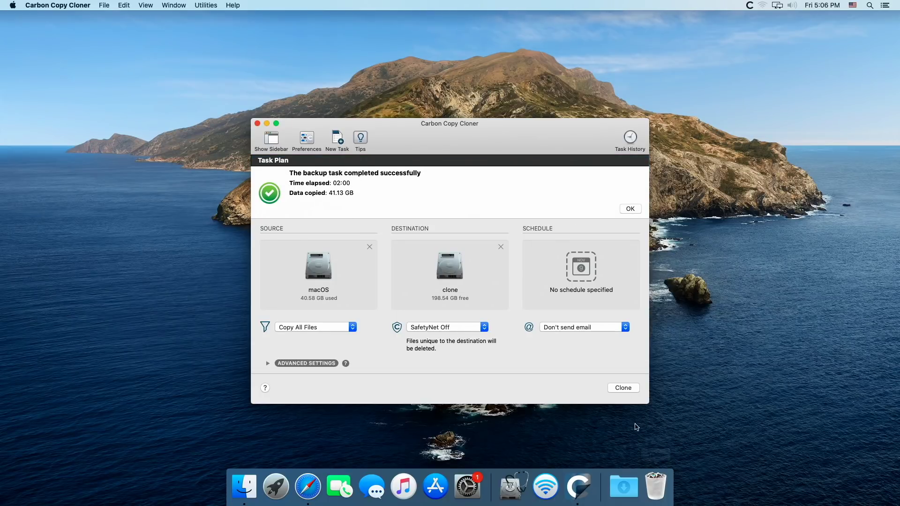
# - Close Carbon Copy Cloner and run MountEFI.command from the MountEFI-update folder
pyautogui.click(258, 123)
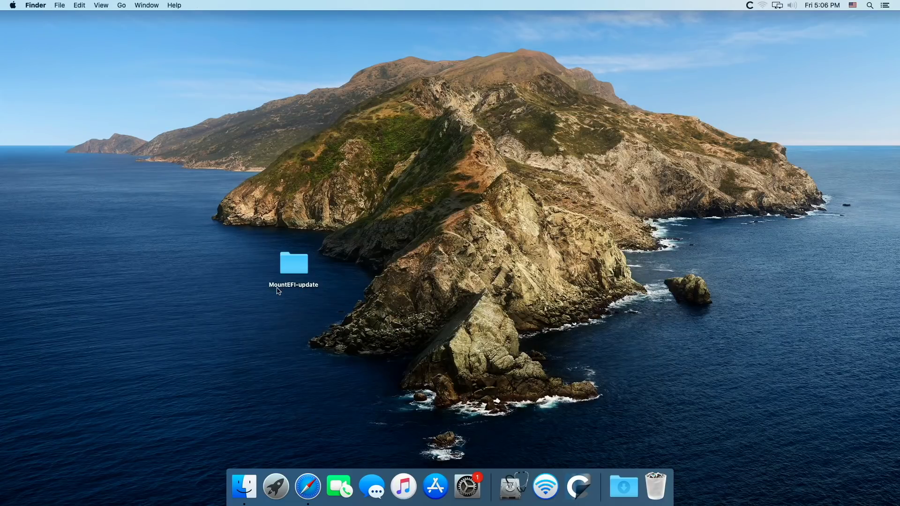
pyautogui.doubleClick(300, 260)
pyautogui.rightClick(498, 86)
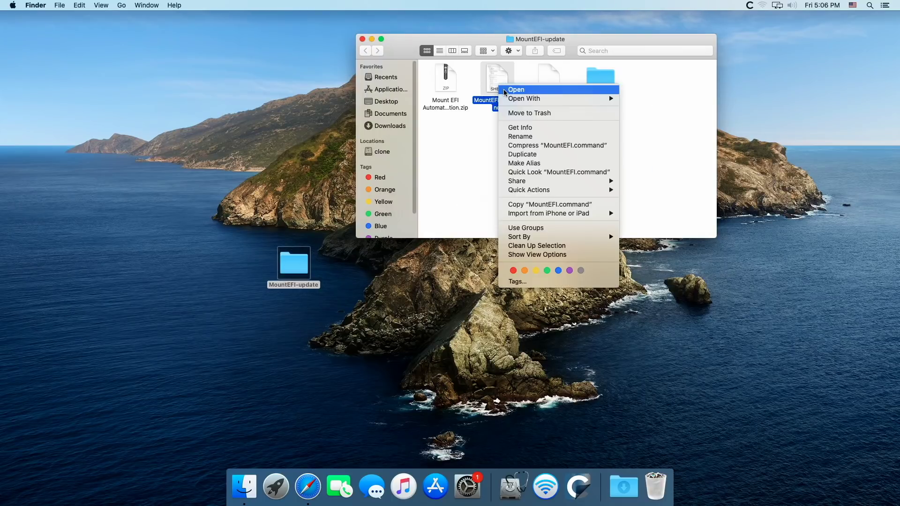
pyautogui.click(505, 89)
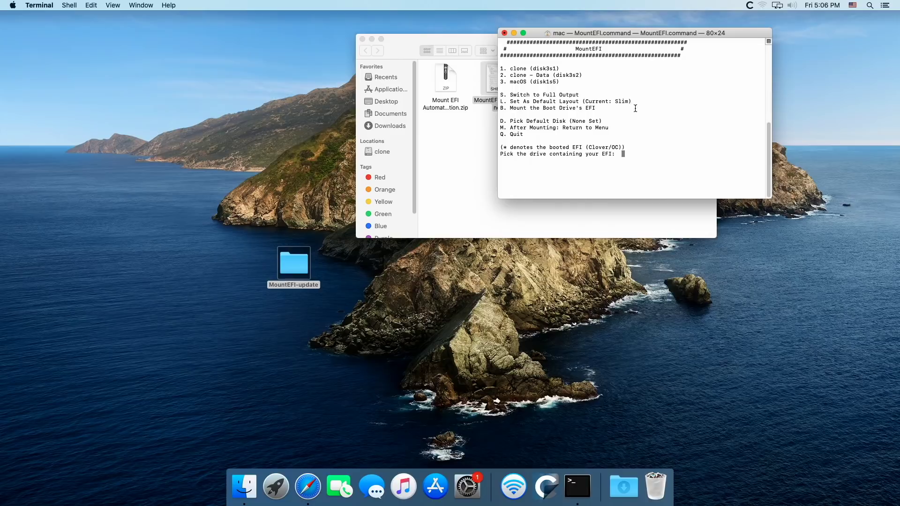
pyautogui.moveTo(638, 35); pyautogui.dragTo(551, 112)
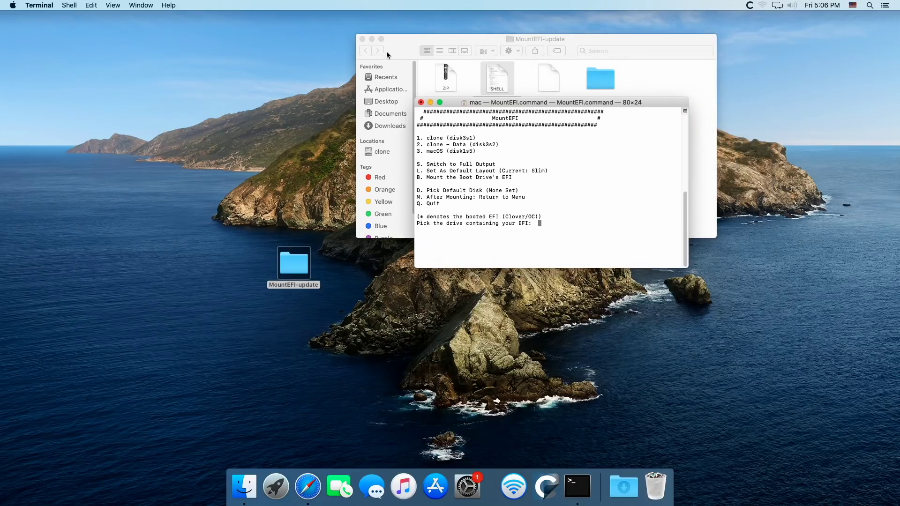
pyautogui.click(363, 38)
pyautogui.moveTo(479, 106); pyautogui.dragTo(459, 111)
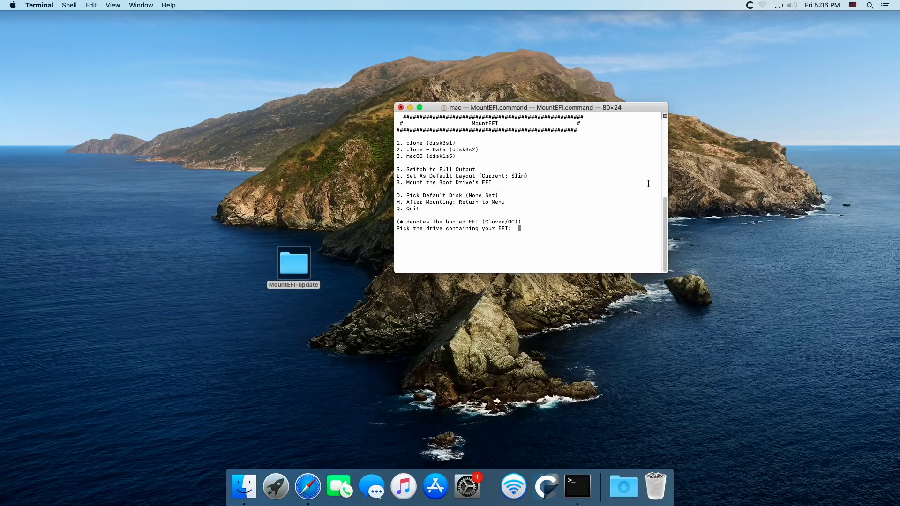
# - Mount the boot drive's EFI with option B and password, then drive 2's EFI
pyautogui.write('b')
pyautogui.press('Return')
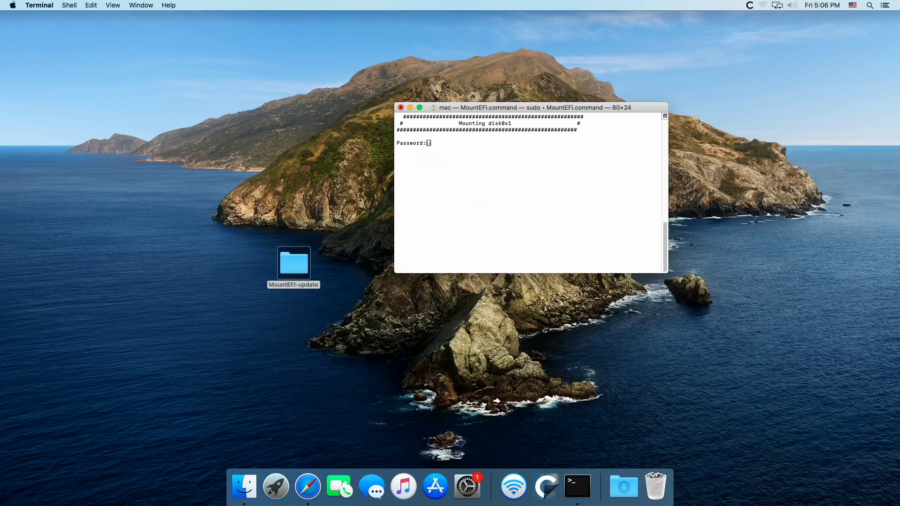
pyautogui.press('Return')
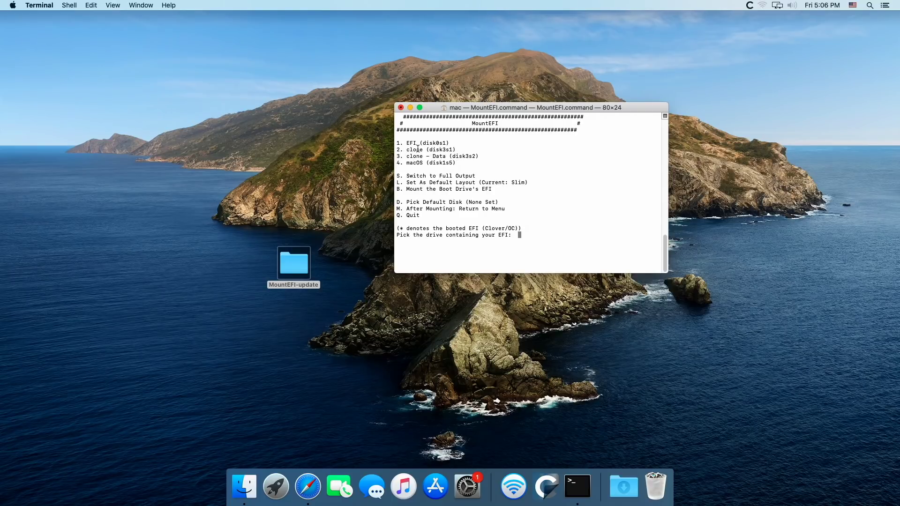
pyautogui.write('2')
pyautogui.press('Return')
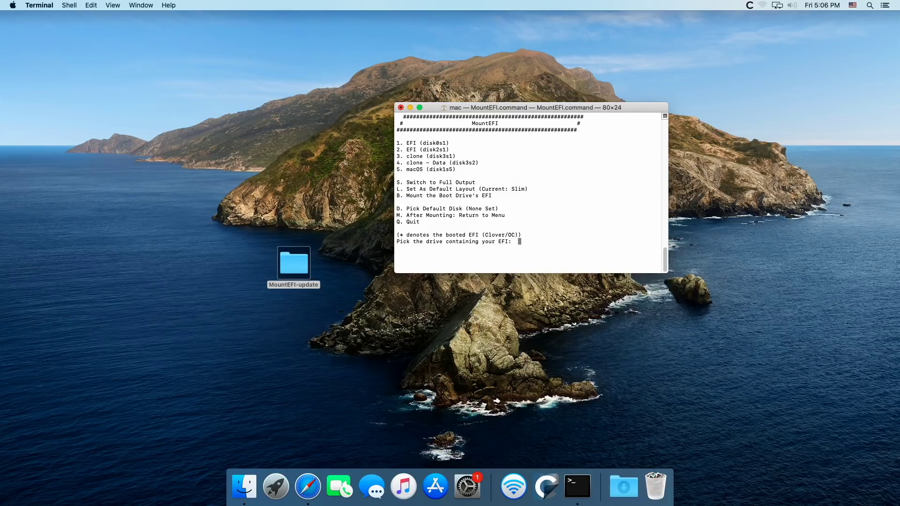
# - End the MountEFI script, then open the first EFI volume from the Computer view to find its EFI folder
pyautogui.click(401, 107)
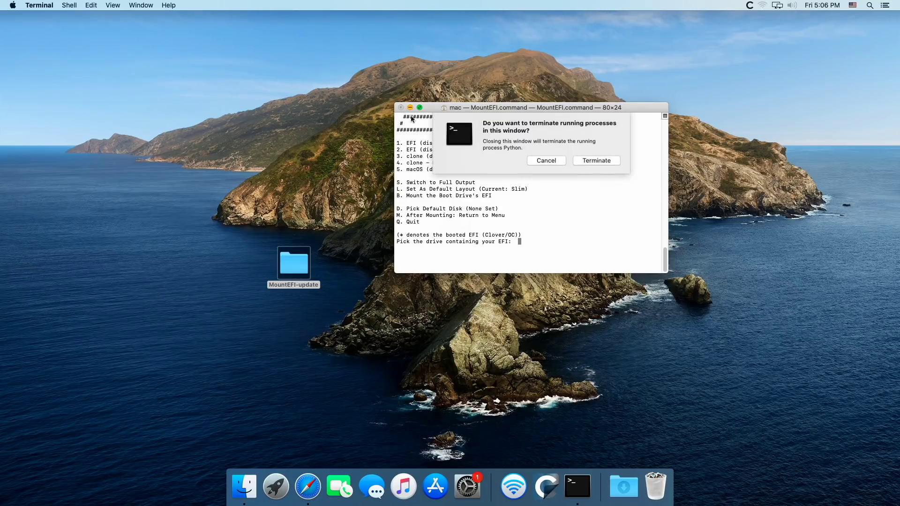
pyautogui.click(592, 162)
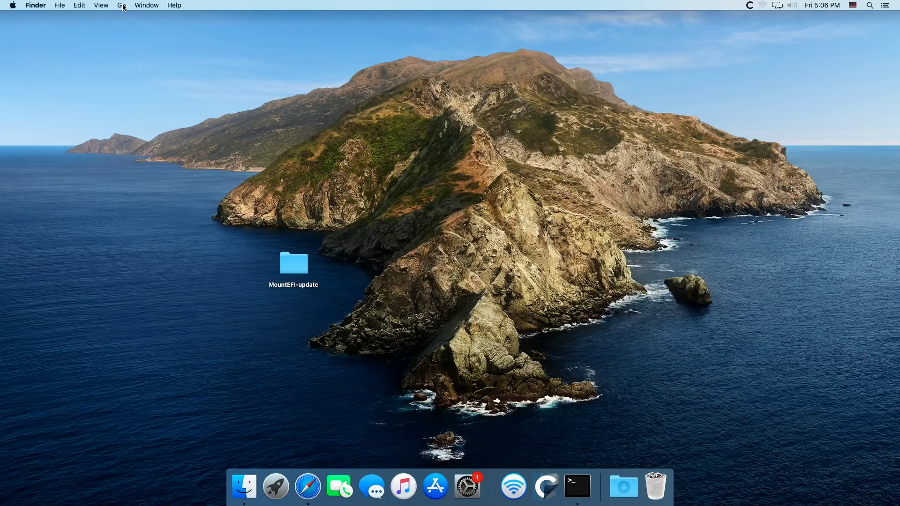
pyautogui.click(121, 6)
pyautogui.click(145, 98)
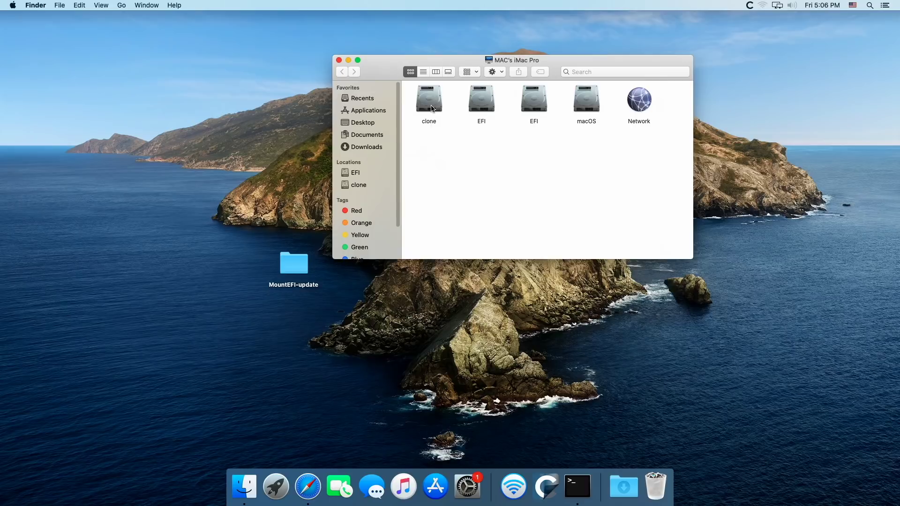
pyautogui.click(431, 109)
pyautogui.click(491, 140)
pyautogui.doubleClick(488, 97)
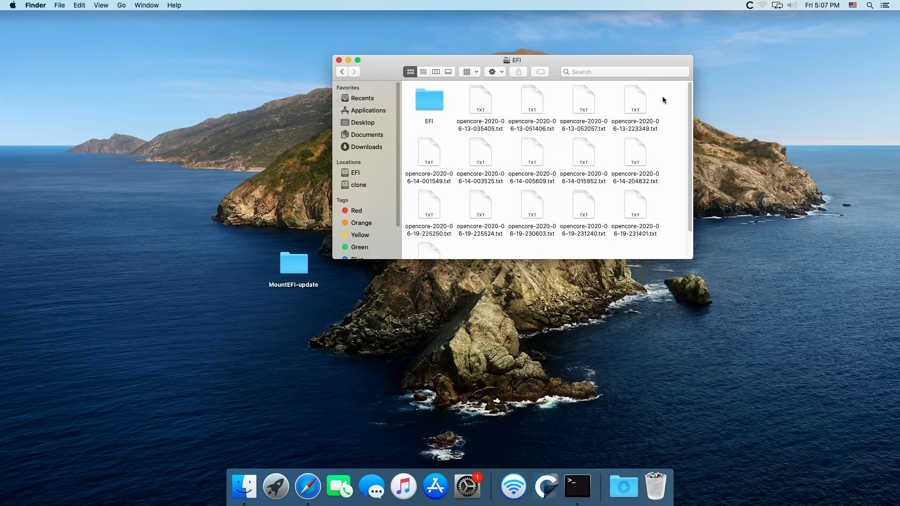
# - Return to the drive list and open the second EFI volume, which is empty
pyautogui.click(341, 74)
pyautogui.click(586, 103)
pyautogui.click(573, 144)
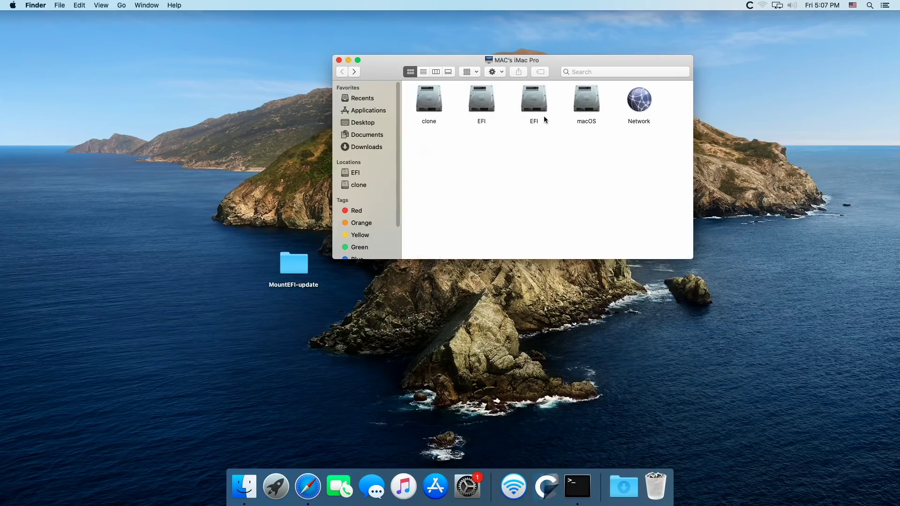
pyautogui.doubleClick(543, 109)
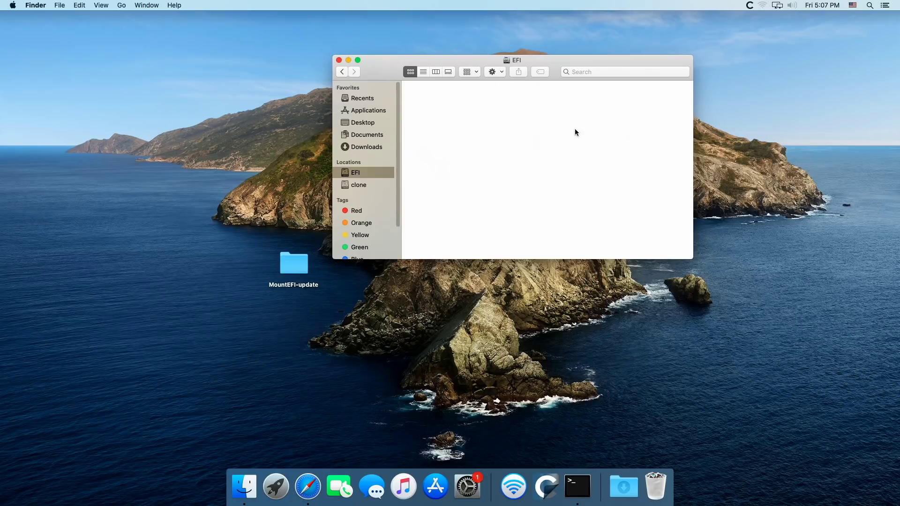
# - Copy the EFI folder from the populated first EFI volume
pyautogui.click(343, 71)
pyautogui.doubleClick(483, 101)
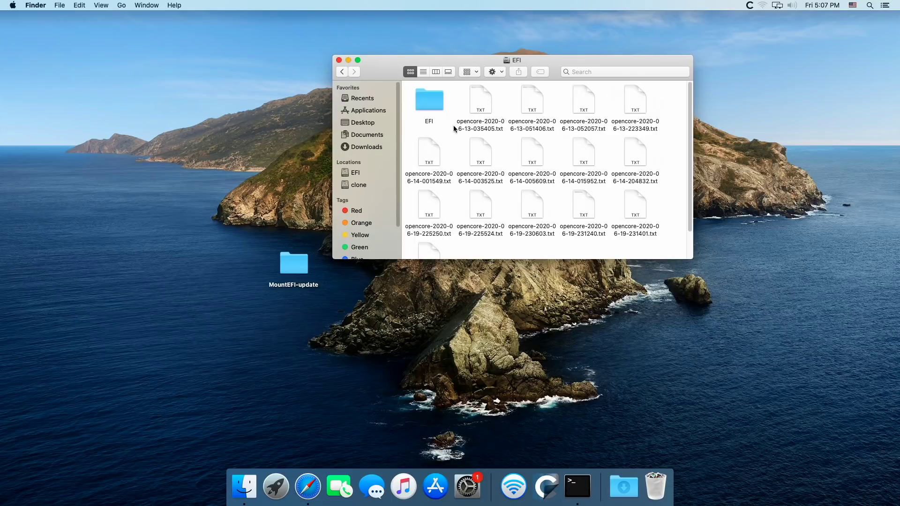
pyautogui.rightClick(427, 99)
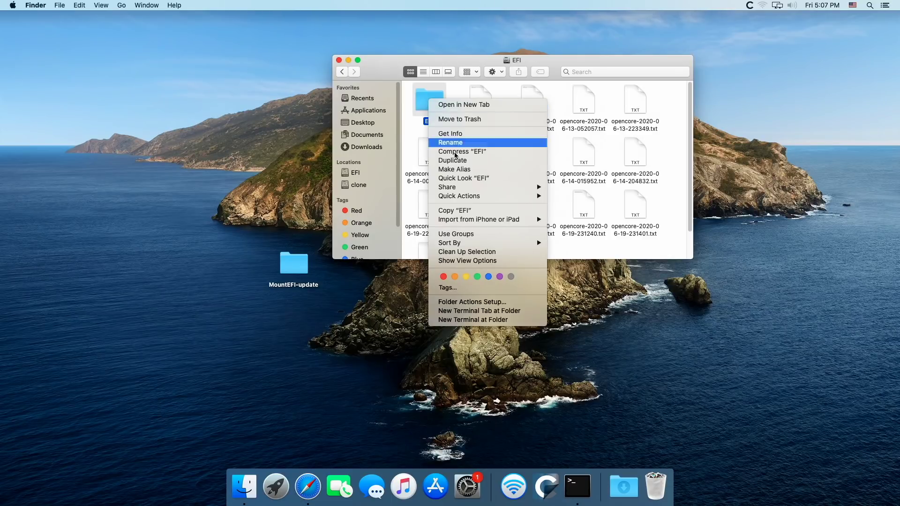
pyautogui.click(468, 214)
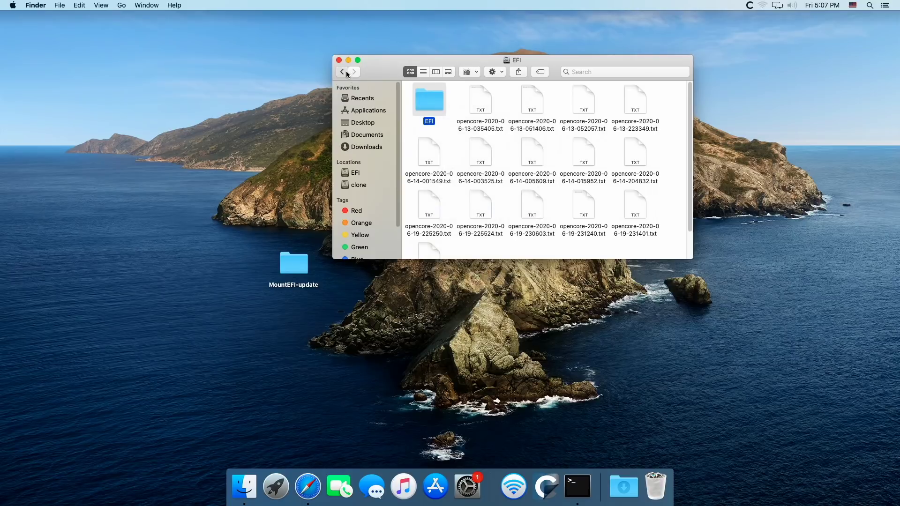
# - Paste the EFI folder into the empty second EFI volume
pyautogui.click(345, 71)
pyautogui.doubleClick(537, 103)
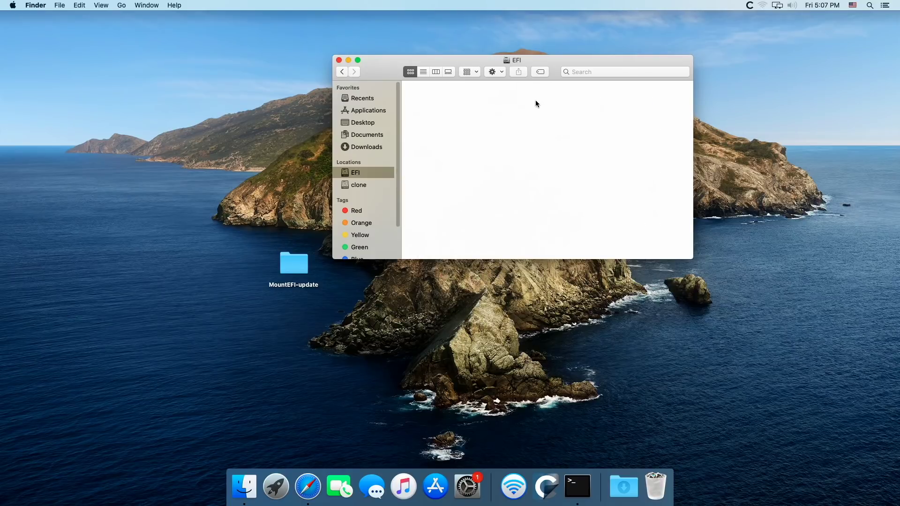
pyautogui.rightClick(433, 102)
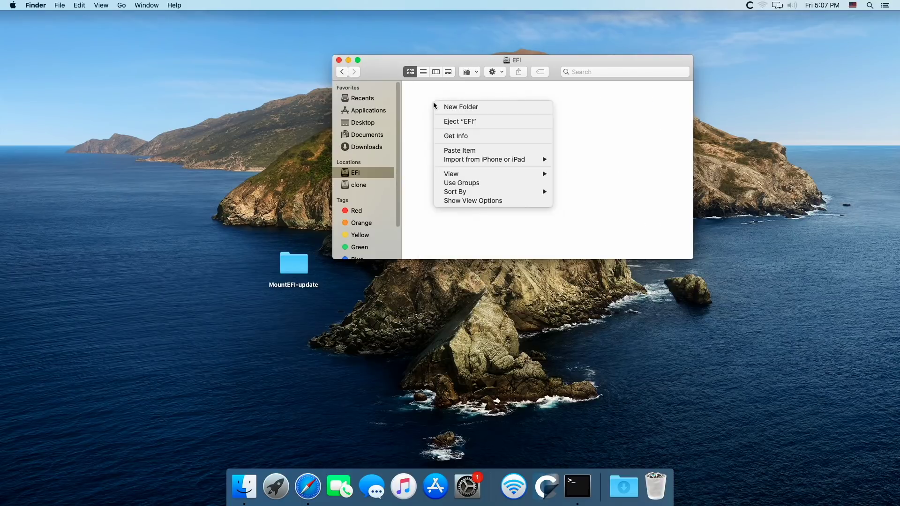
pyautogui.click(471, 151)
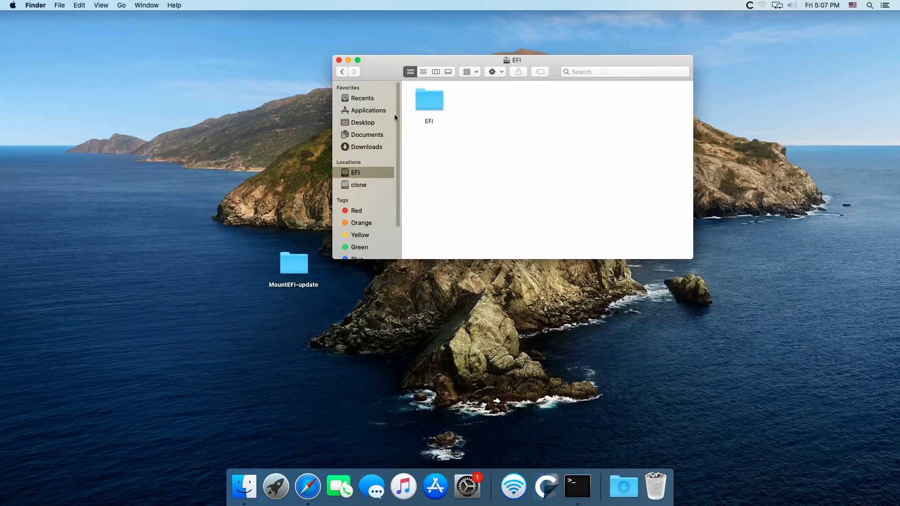
# - Close the EFI window and restart the Mac from the Apple menu
pyautogui.click(338, 60)
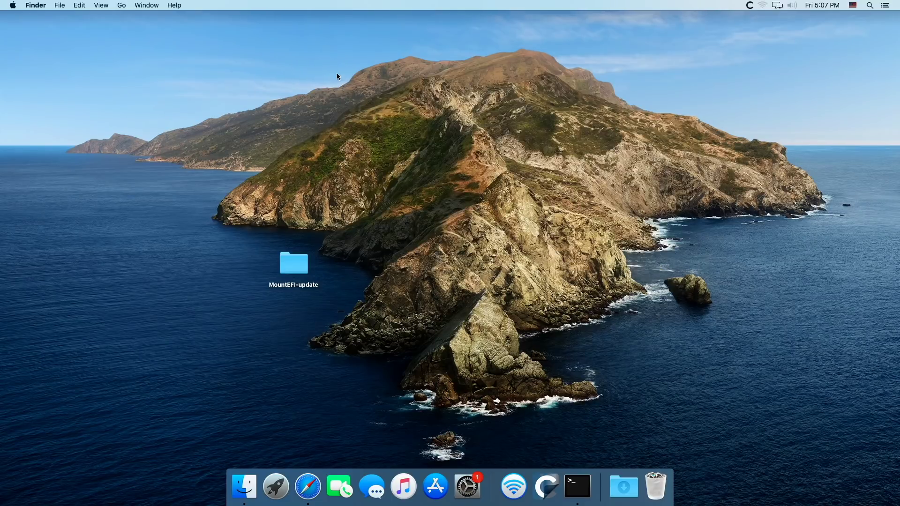
pyautogui.click(13, 6)
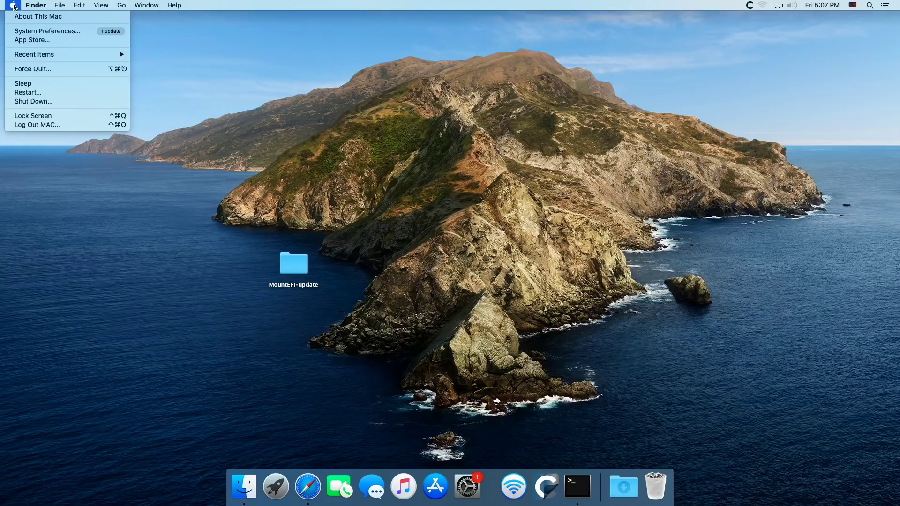
pyautogui.click(47, 92)
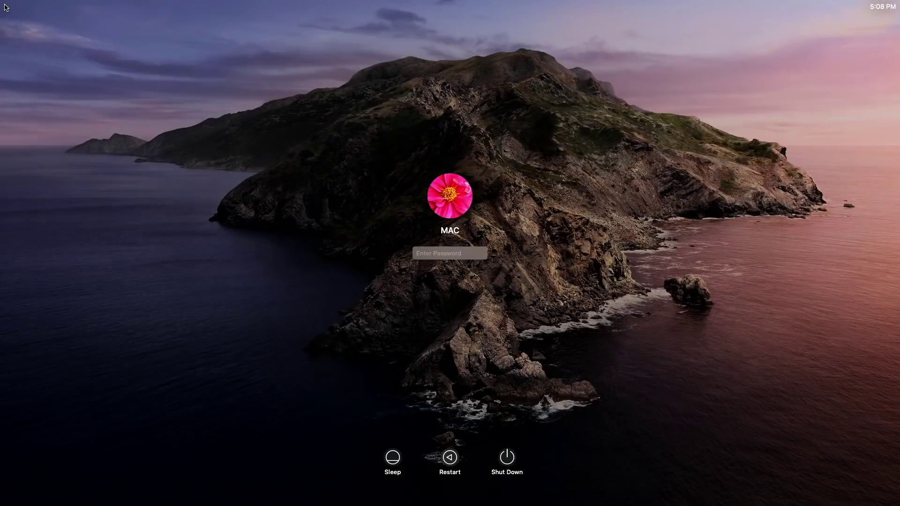
# - Log in on the clone drive with the account password to reach the desktop
pyautogui.write('****')
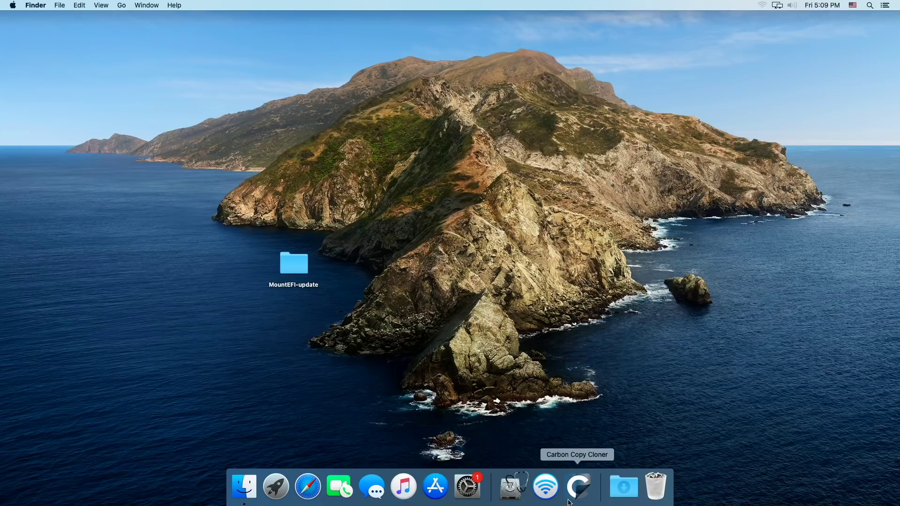
# - Launch Carbon Copy Cloner, decline the restore offer, and enable the suspended macOS-to-clone task
pyautogui.click(579, 489)
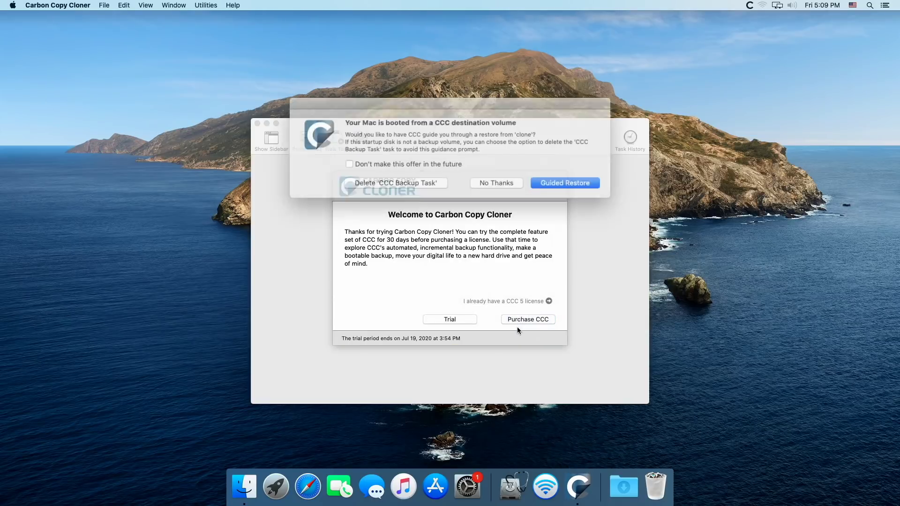
pyautogui.click(487, 179)
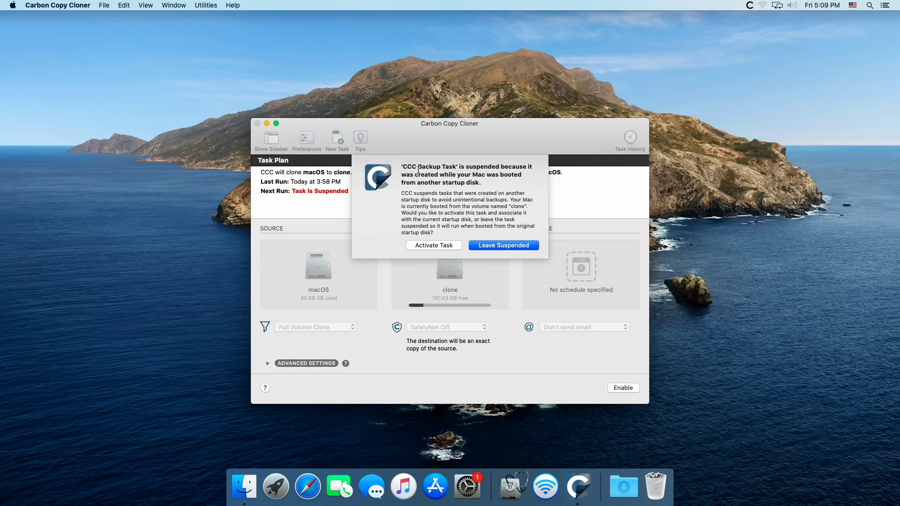
pyautogui.click(511, 245)
pyautogui.moveTo(534, 134); pyautogui.dragTo(526, 137)
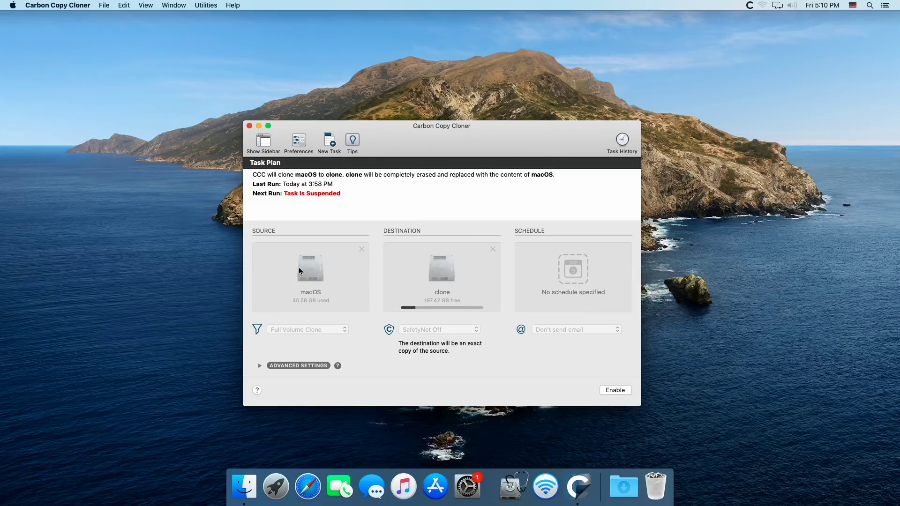
pyautogui.click(628, 389)
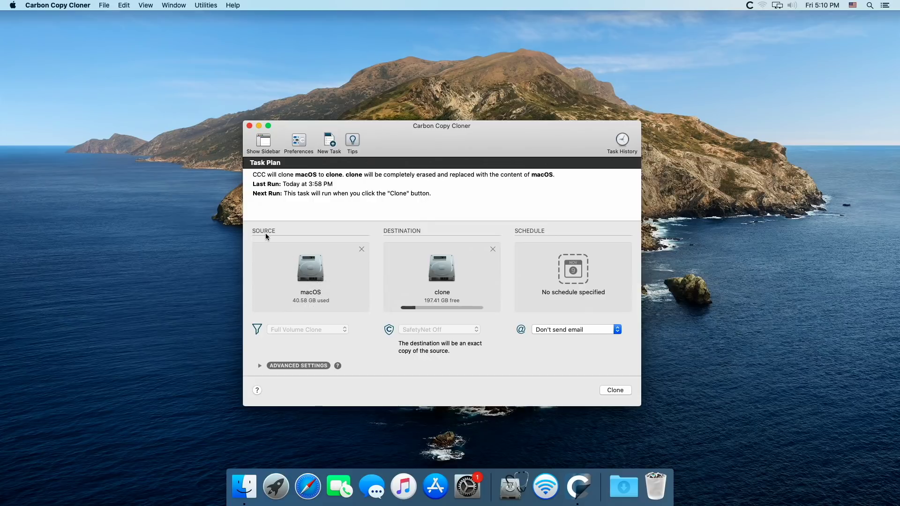
# - Make the clone volume the task's source
pyautogui.click(305, 265)
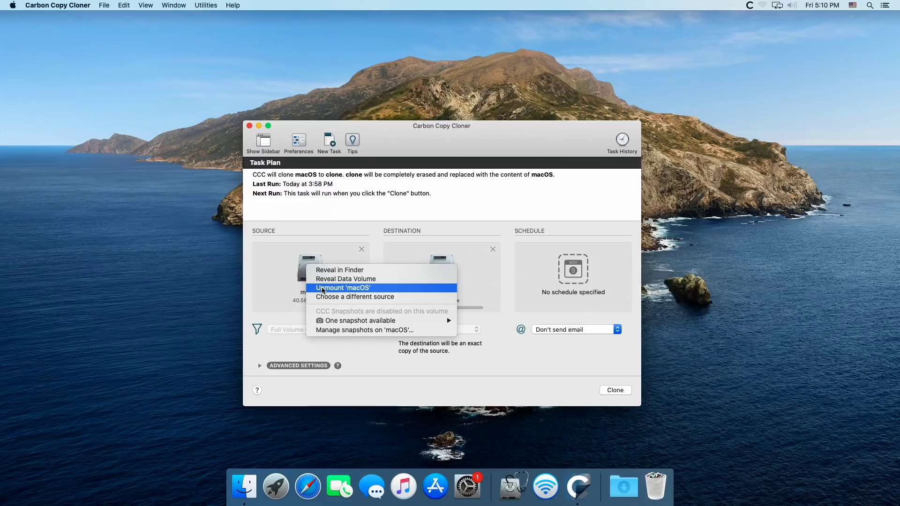
pyautogui.click(327, 297)
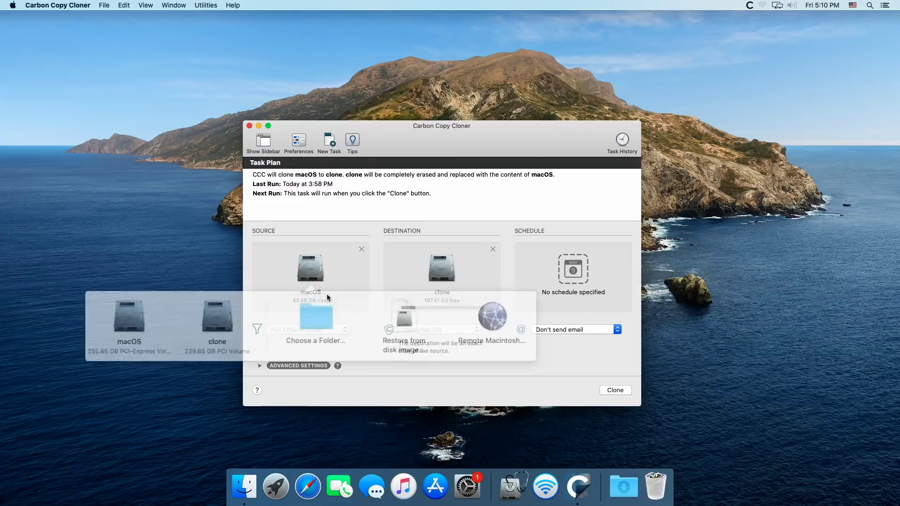
pyautogui.click(238, 319)
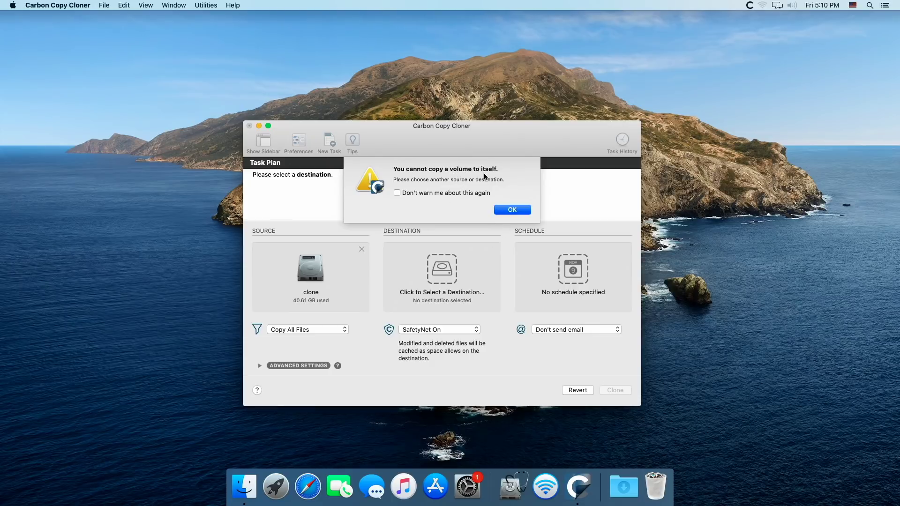
# - Set the macOS drive as destination and run the clone to completion
pyautogui.click(511, 211)
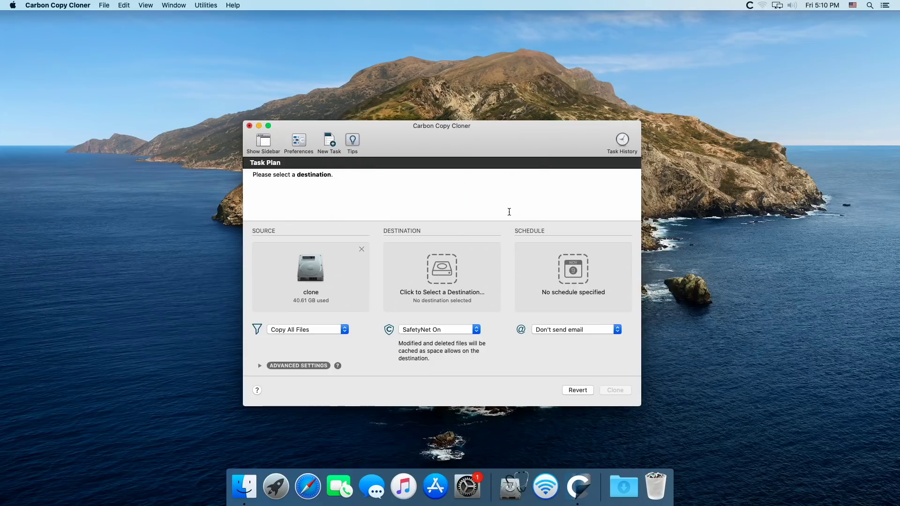
pyautogui.click(441, 277)
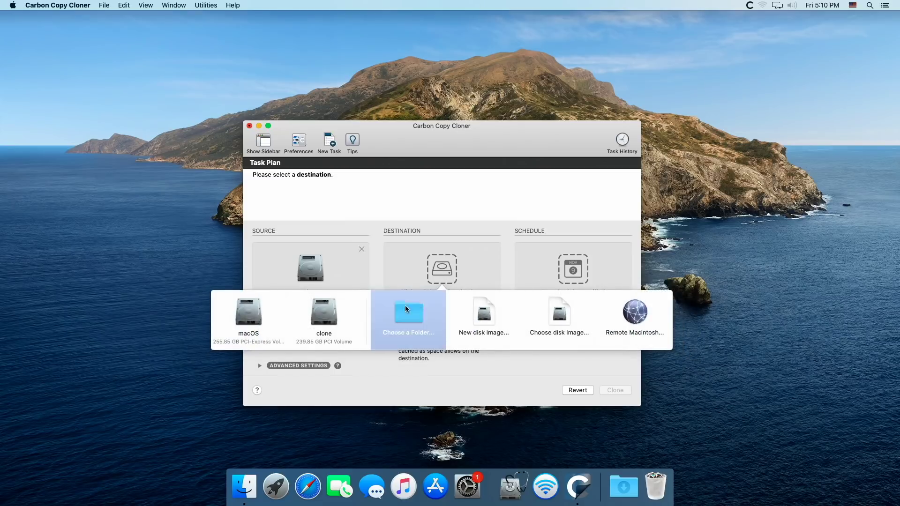
pyautogui.click(253, 321)
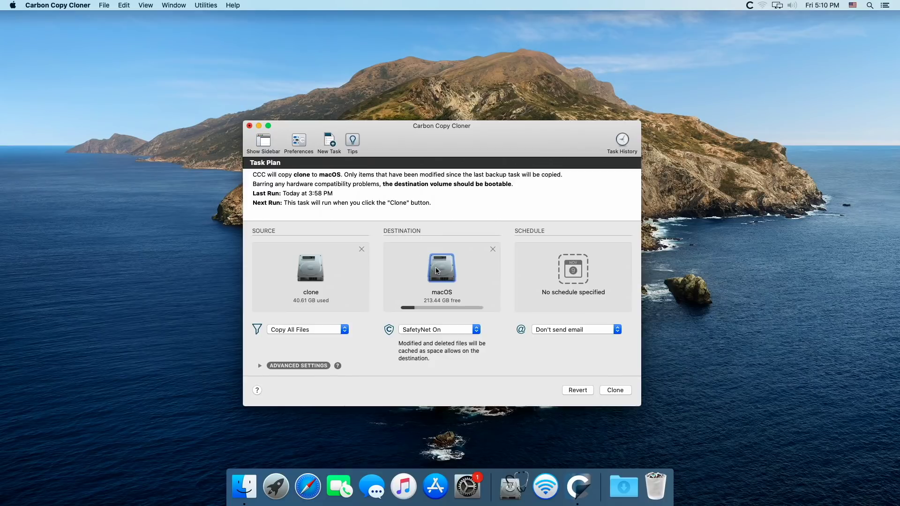
pyautogui.moveTo(436, 271)
pyautogui.click(615, 391)
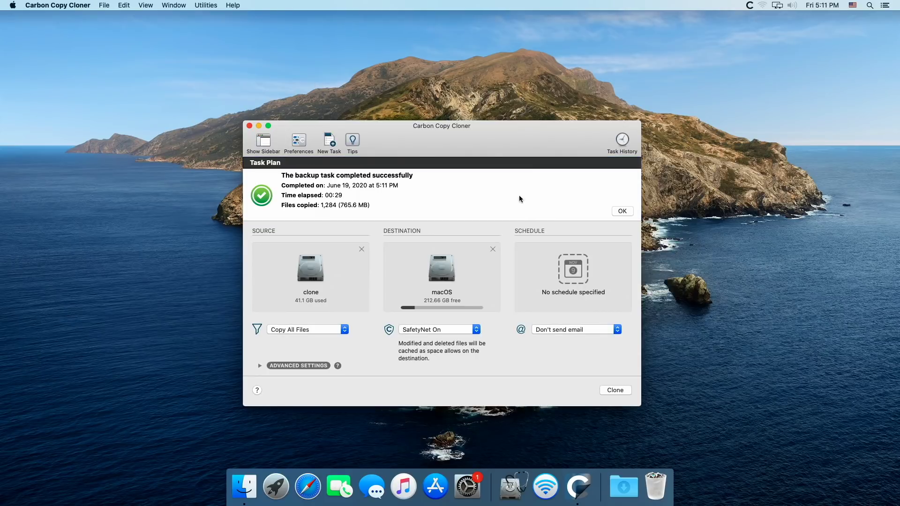
# - Quit CCC, run MountEFI.command from MountEFI-update, and mount the boot drive's EFI with option B
pyautogui.click(250, 126)
pyautogui.doubleClick(305, 265)
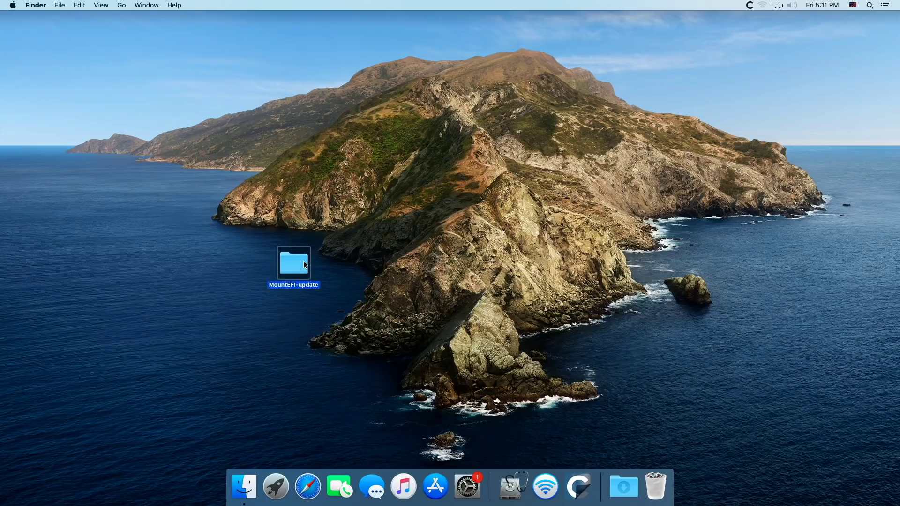
pyautogui.doubleClick(500, 86)
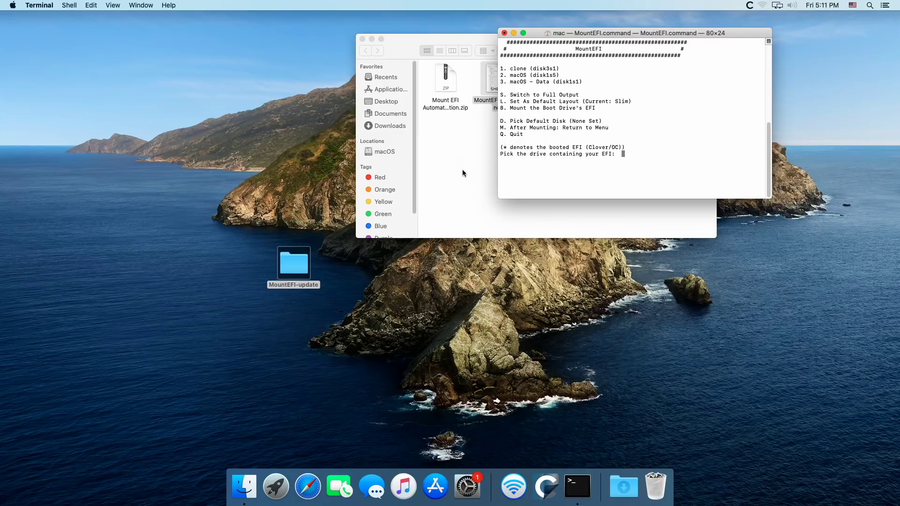
pyautogui.write('b')
pyautogui.press('Return')
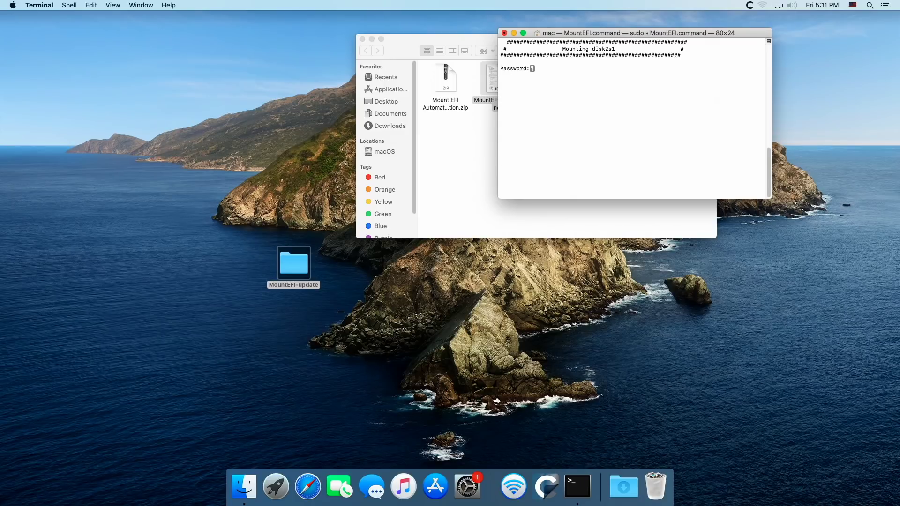
pyautogui.press('Return')
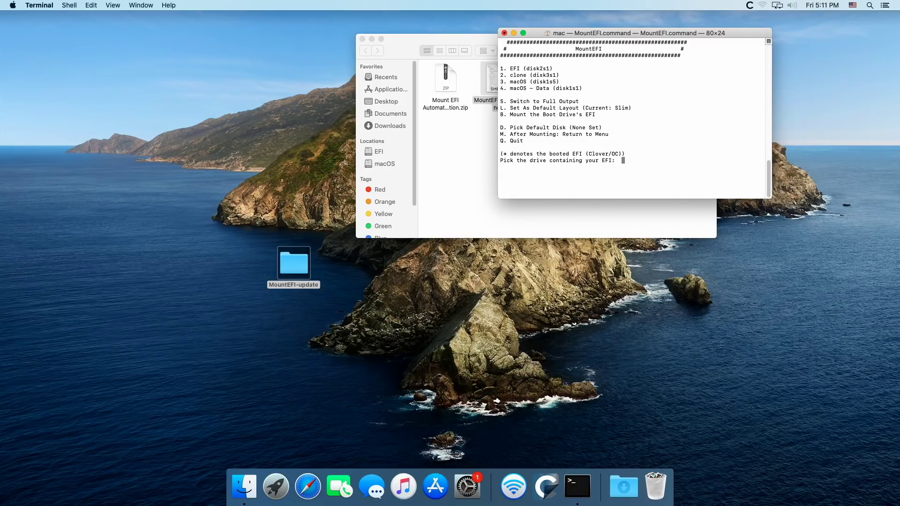
# - Mount the clone drive's EFI with option 2, then close Terminal and the folder window
pyautogui.write('2')
pyautogui.press('Return')
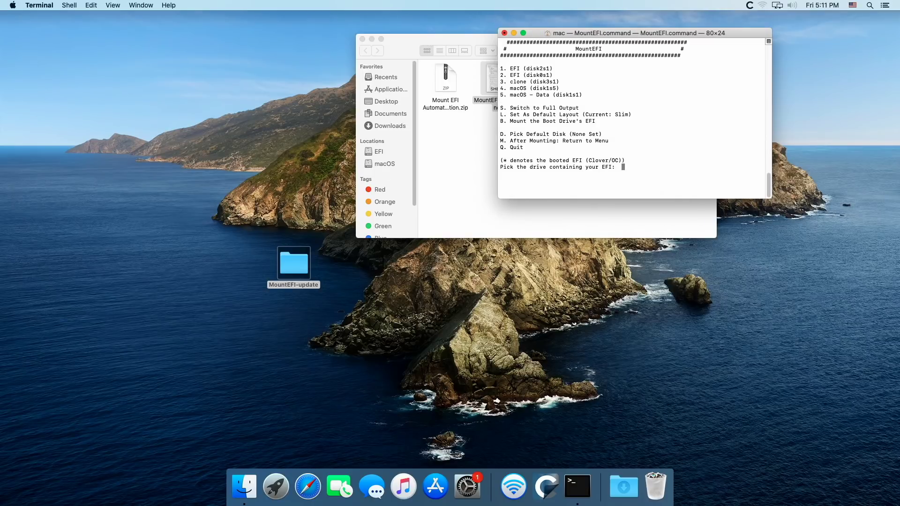
pyautogui.click(505, 33)
pyautogui.click(702, 88)
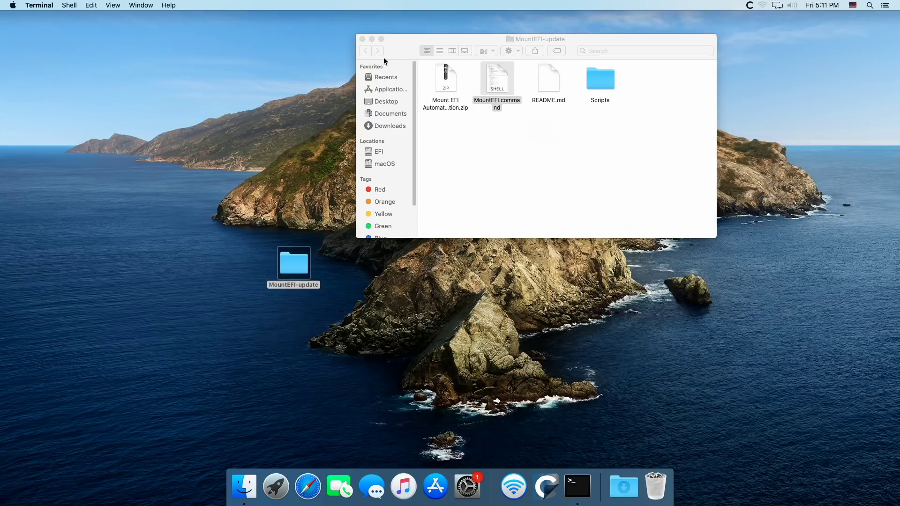
pyautogui.click(362, 39)
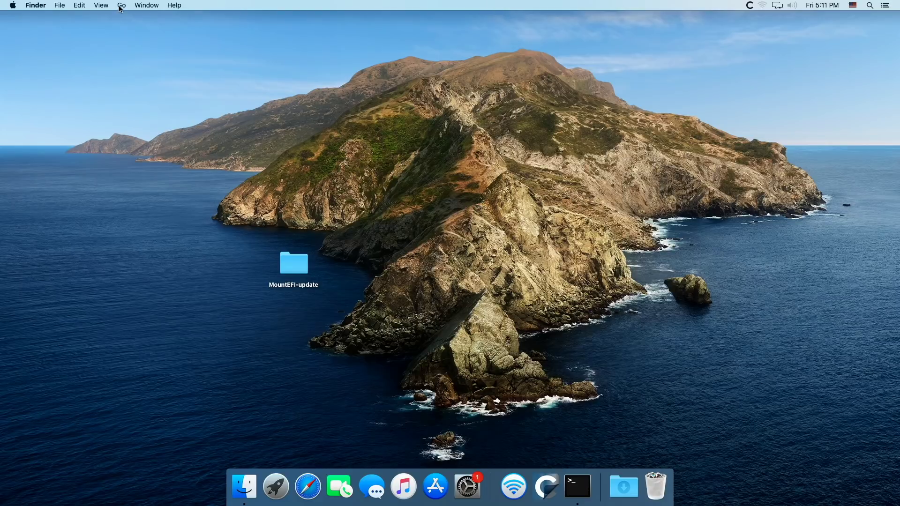
# - Open the first EFI volume via Go > Computer and copy its EFI folder
pyautogui.click(121, 5)
pyautogui.click(157, 99)
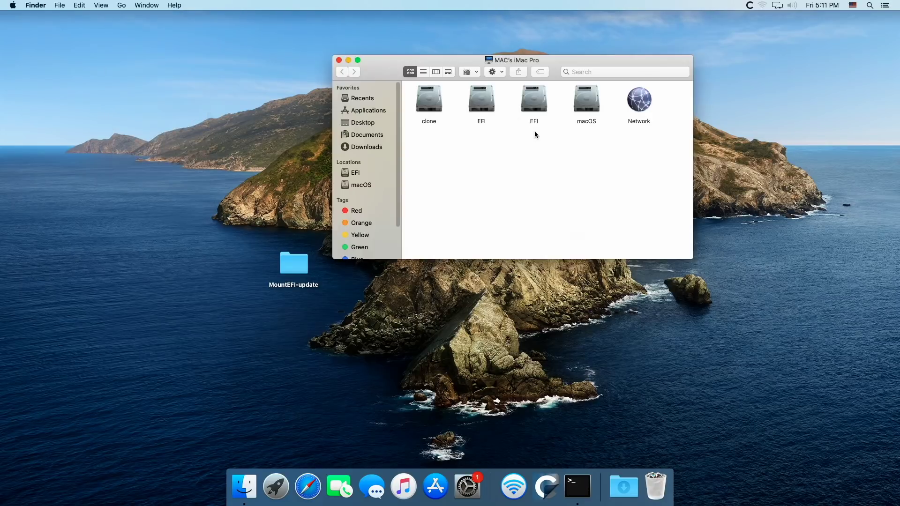
pyautogui.doubleClick(482, 106)
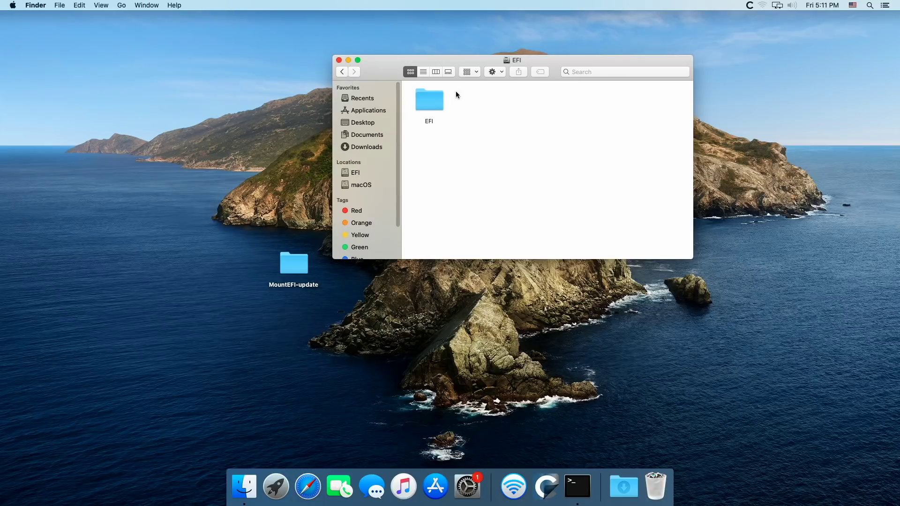
pyautogui.rightClick(431, 99)
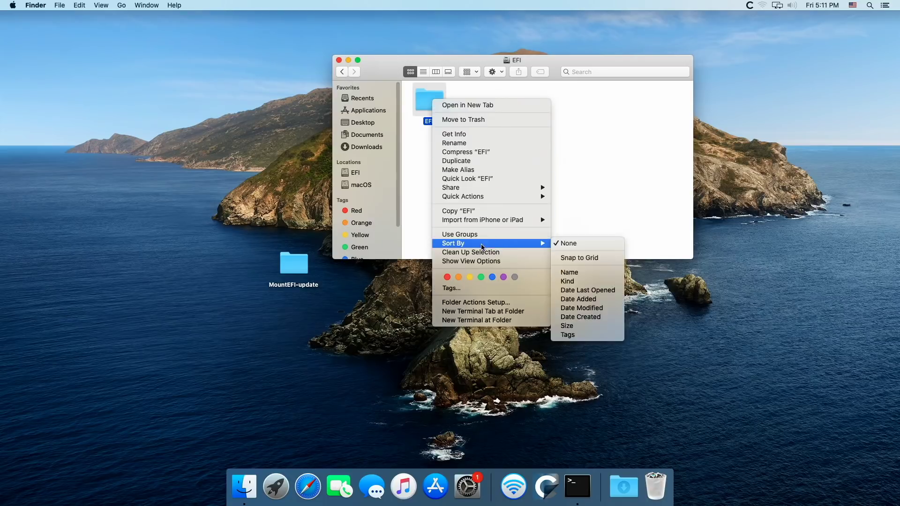
pyautogui.click(472, 211)
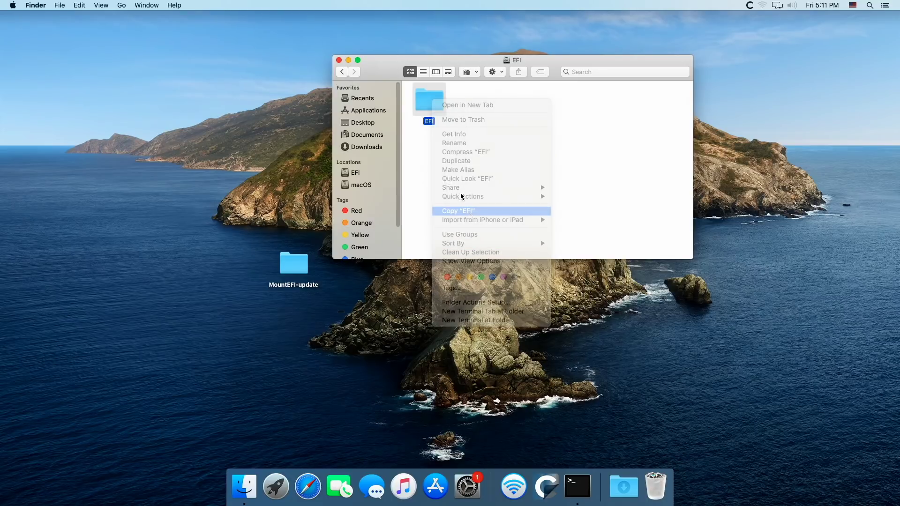
# - Inspect the other EFI volume and the macOS drive, then close the EFI window
pyautogui.click(343, 71)
pyautogui.doubleClick(534, 98)
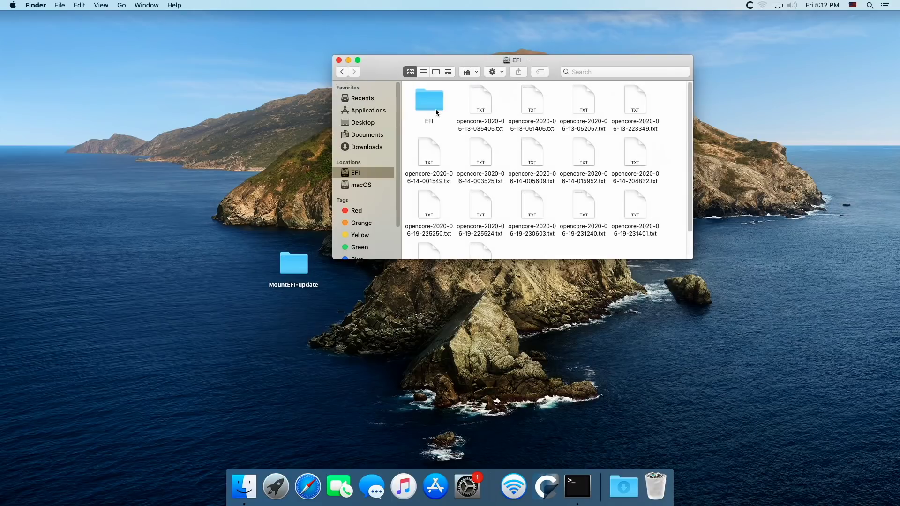
pyautogui.click(435, 111)
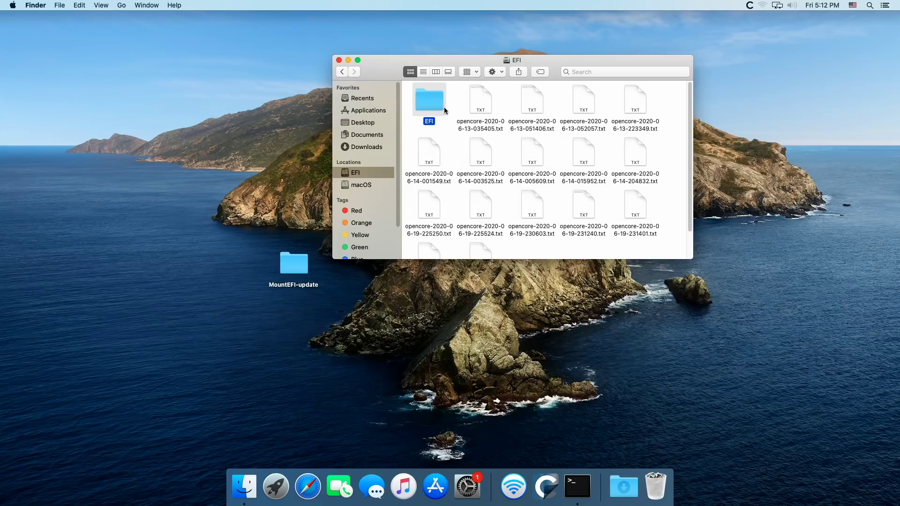
pyautogui.press('super+bracketleft')
pyautogui.doubleClick(595, 106)
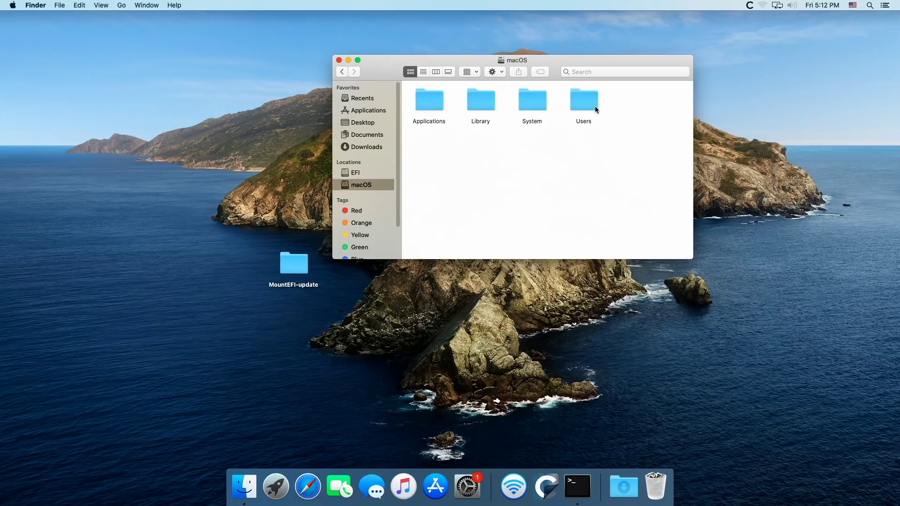
pyautogui.click(343, 72)
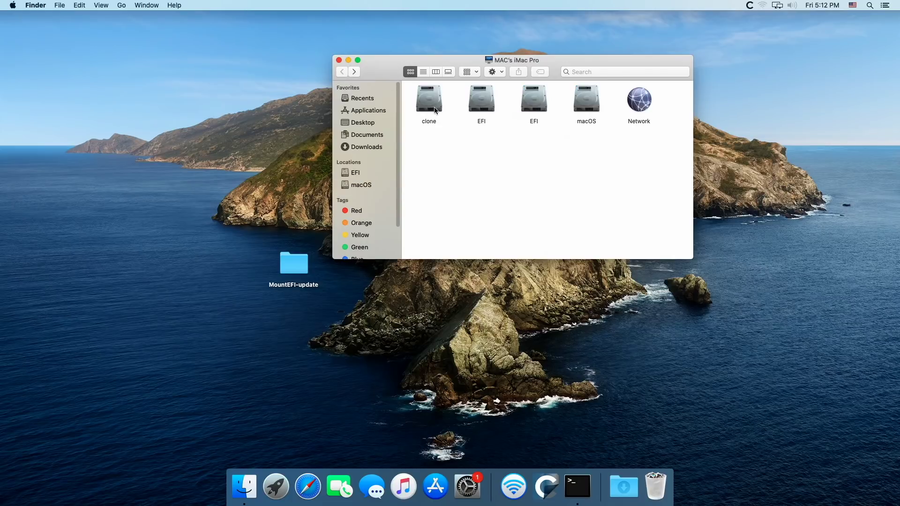
pyautogui.click(541, 105)
pyautogui.doubleClick(542, 106)
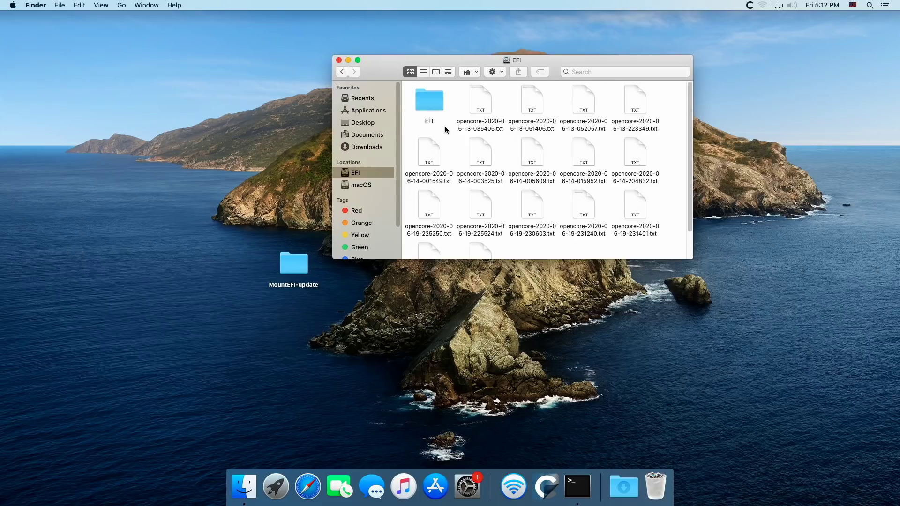
pyautogui.click(339, 61)
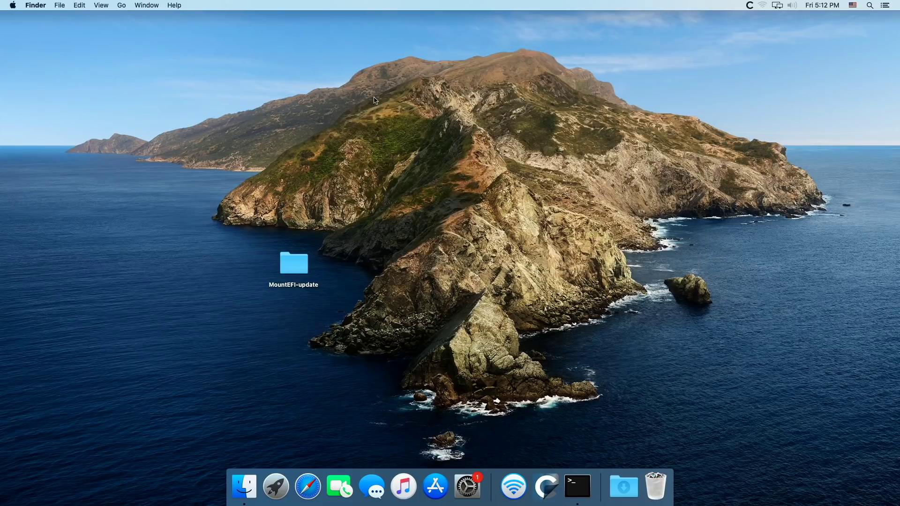
# - Restart from the Apple menu and boot the macOS entry in the OpenCore menu
pyautogui.click(13, 6)
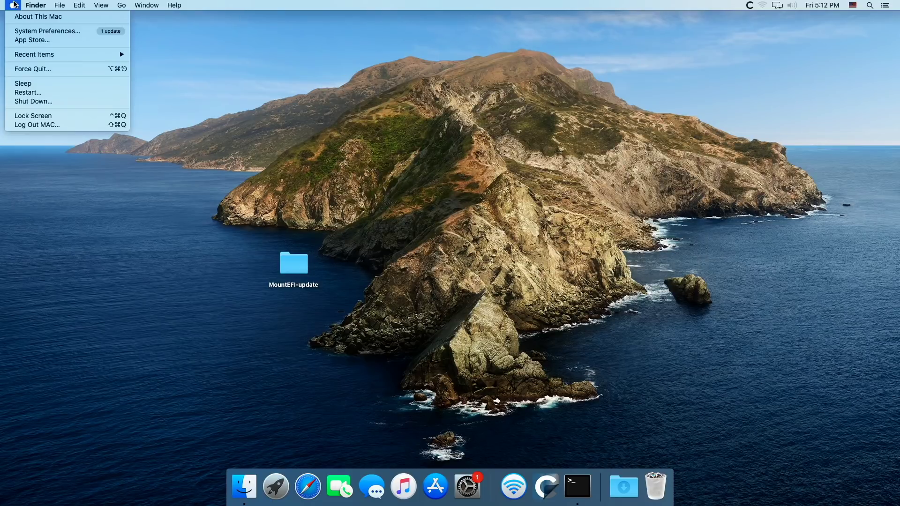
pyautogui.click(48, 92)
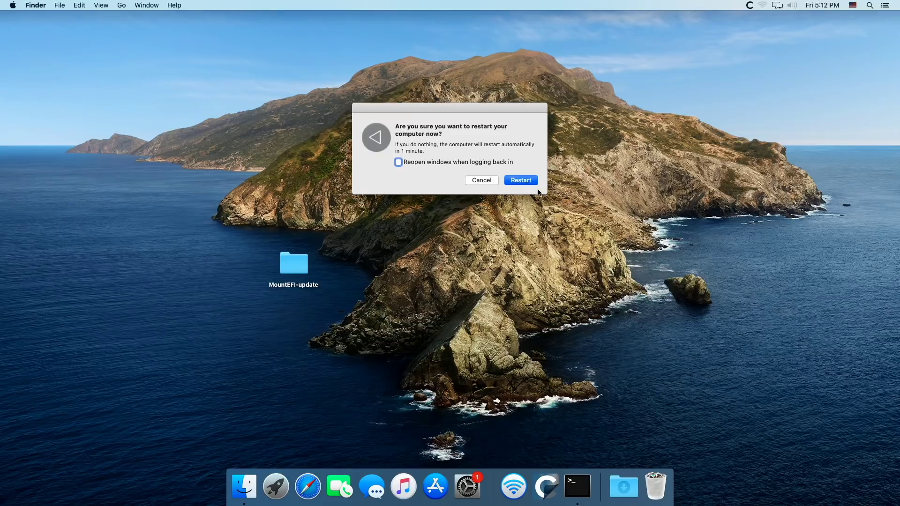
pyautogui.click(530, 181)
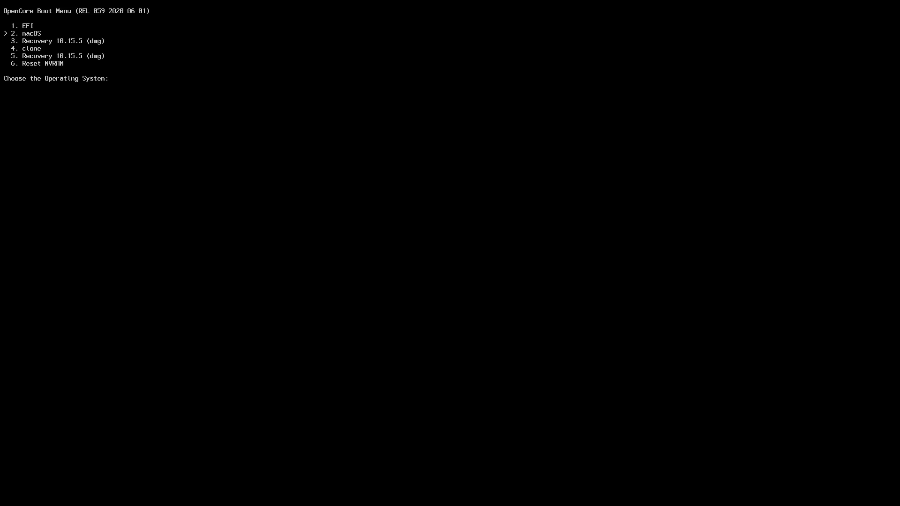
pyautogui.press('Return')
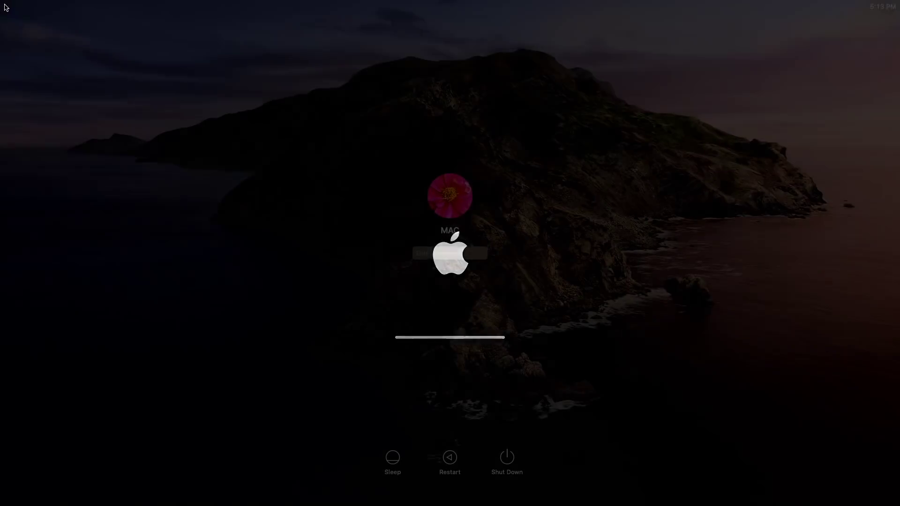
# - Enter the account password at the login screen and submit it
pyautogui.write('aaa')
pyautogui.press('Return')
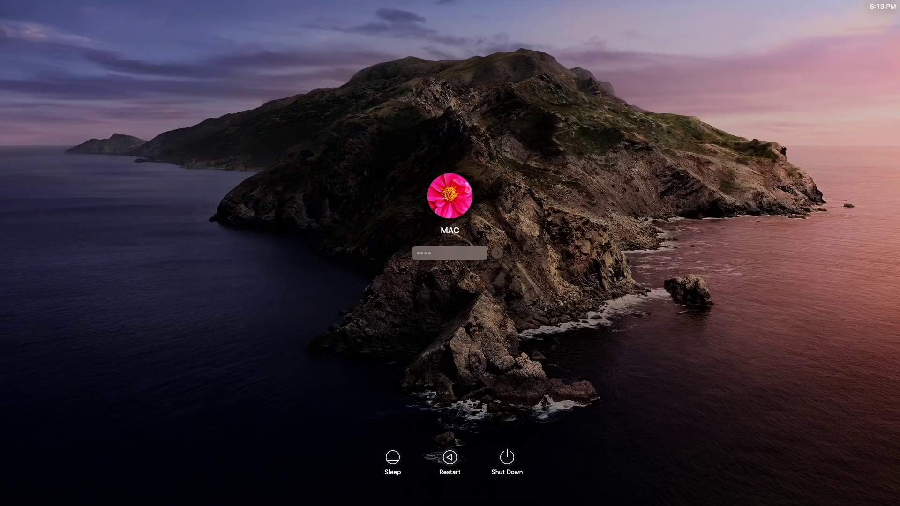